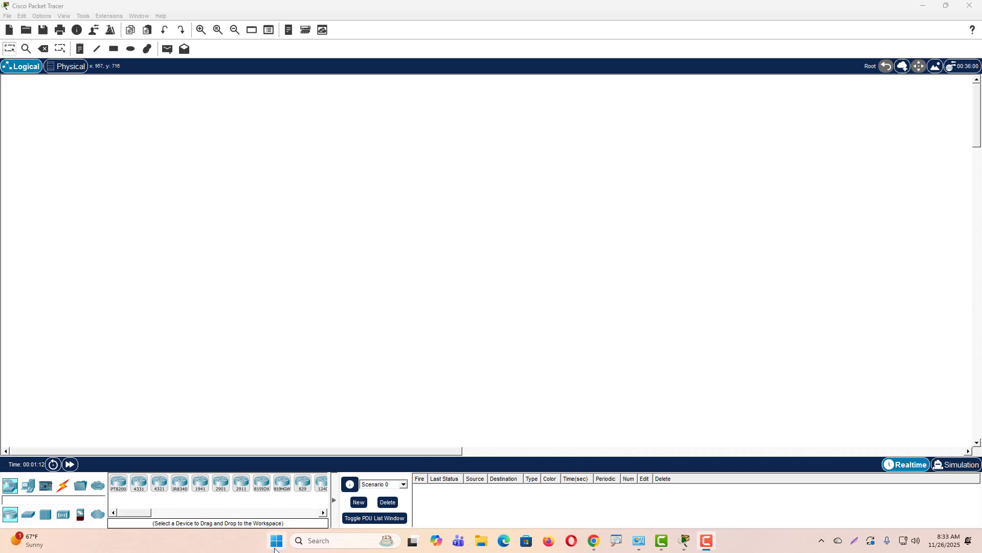
Step: Place two 1841 routers side by side in the upper part of the workspace
left_click_drag(142, 516, 162, 520)
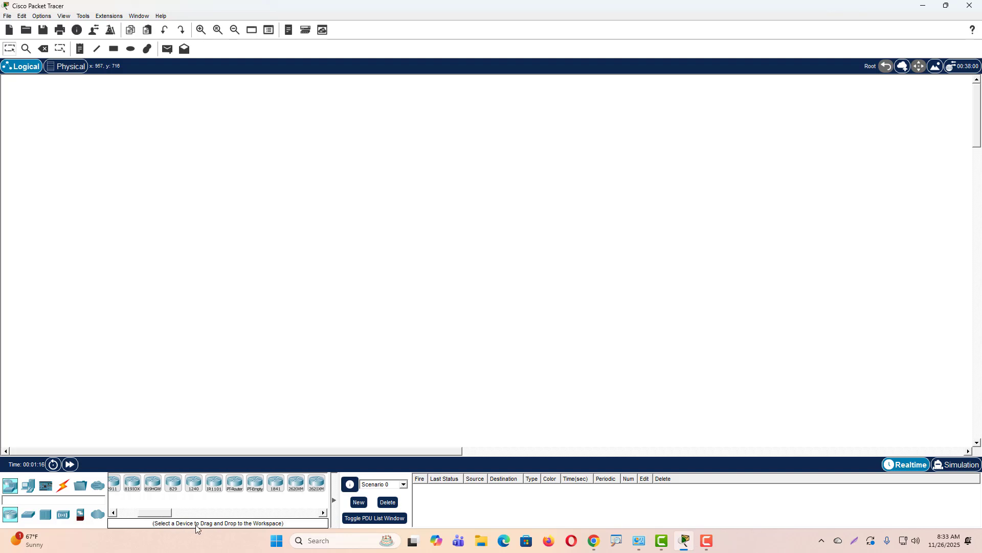
left_click(324, 512)
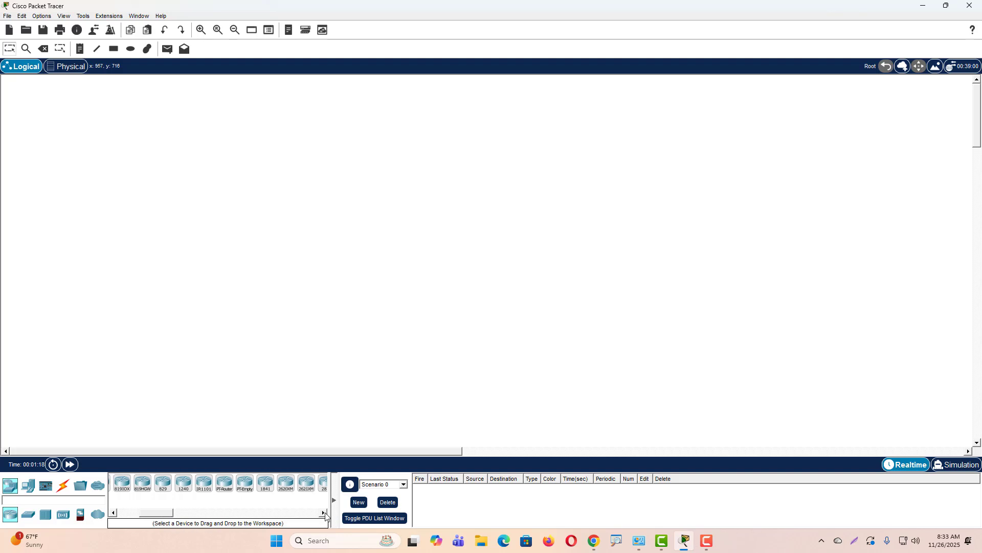
left_click(324, 512)
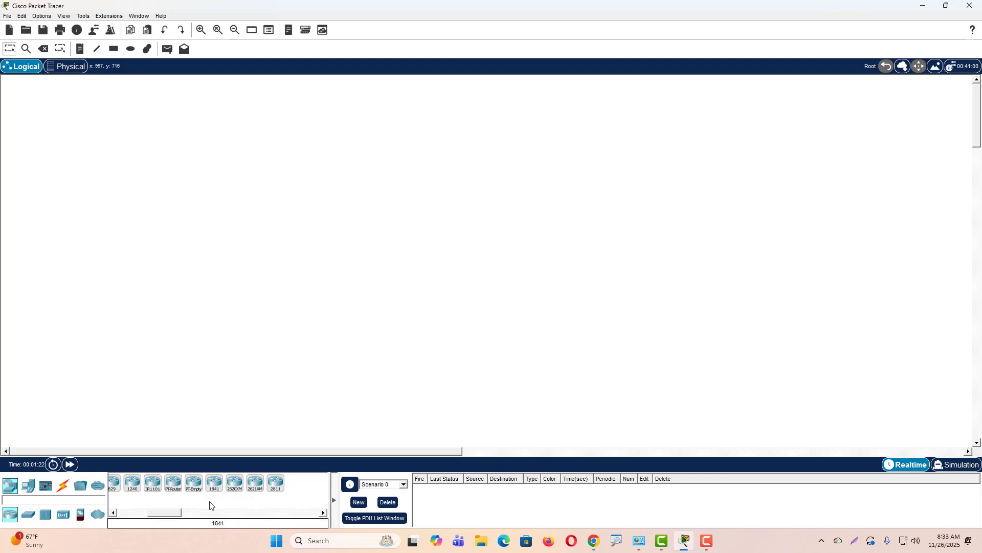
mouse_move(174, 513)
left_mouse_down()
mouse_move(156, 518)
mouse_move(168, 519)
left_mouse_up()
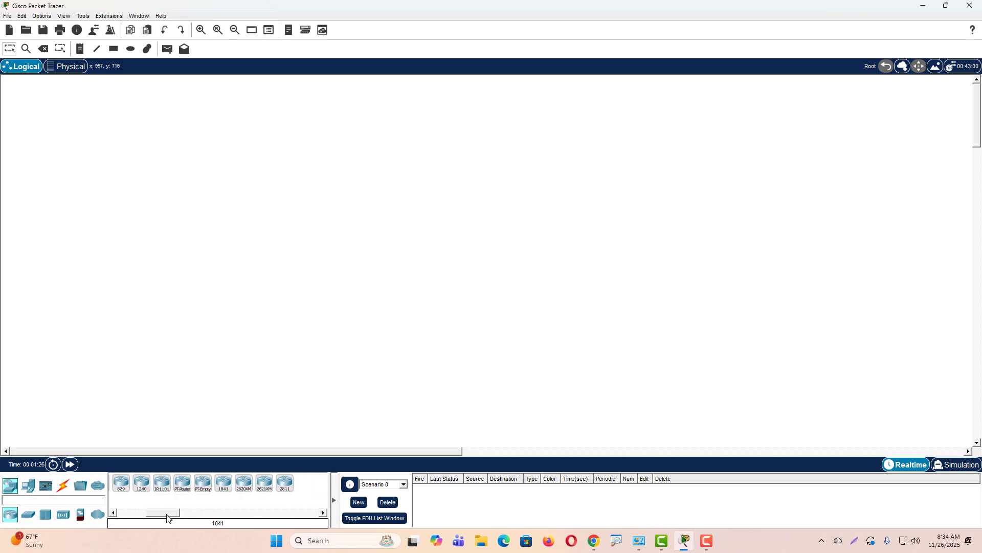
left_click_drag(223, 484, 351, 236)
left_click_drag(370, 134, 357, 138)
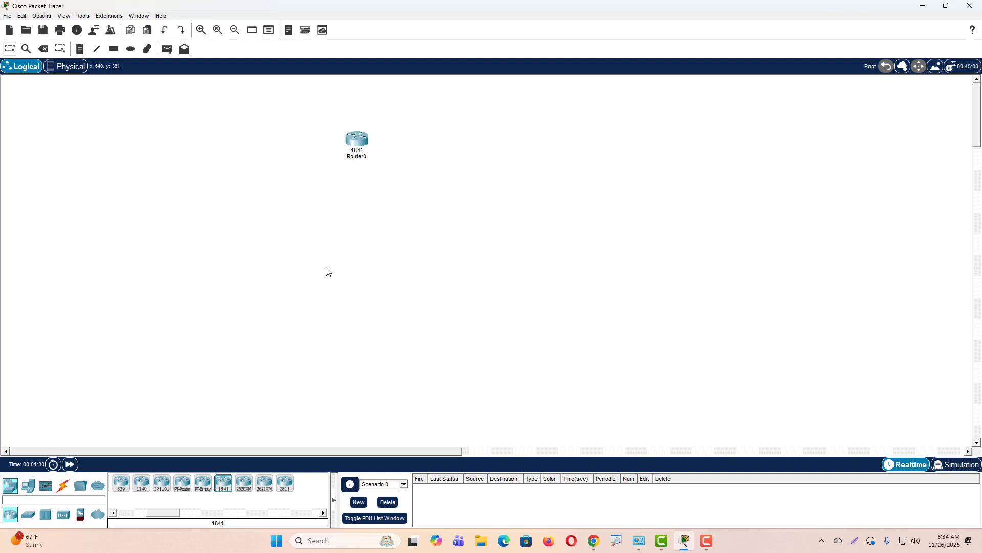
left_click_drag(223, 487, 440, 195)
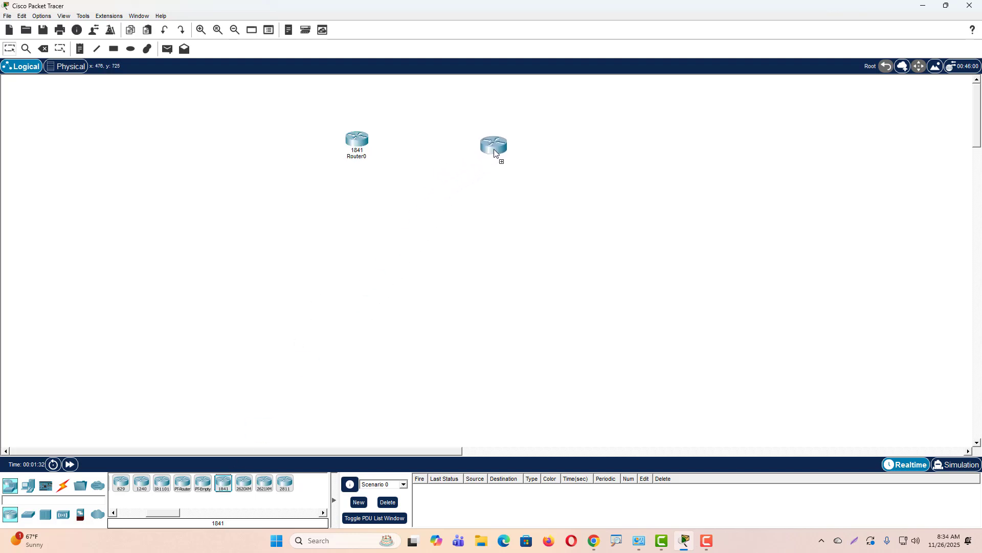
left_click_drag(520, 151, 522, 149)
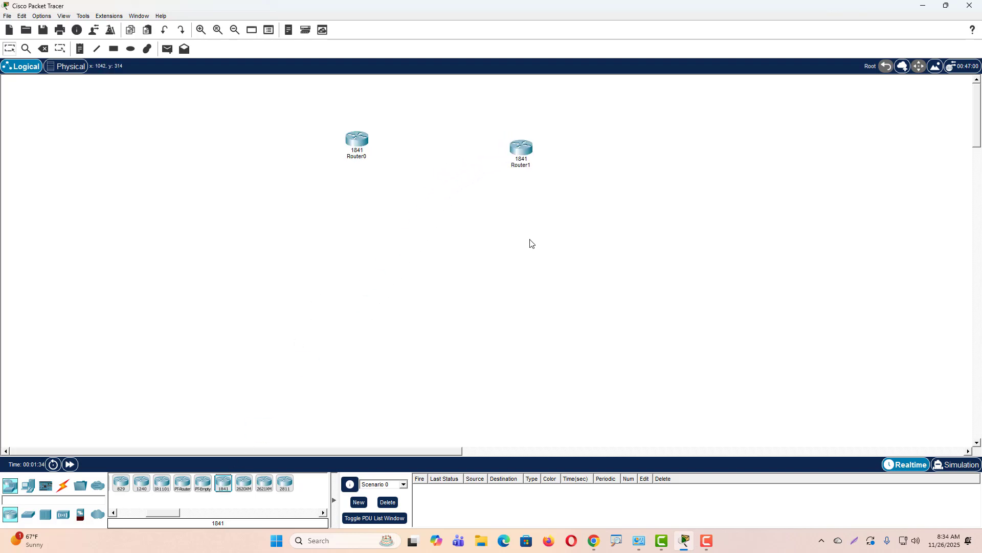
Step: Add two 2960 switches to the workspace, one below each router
left_click(28, 514)
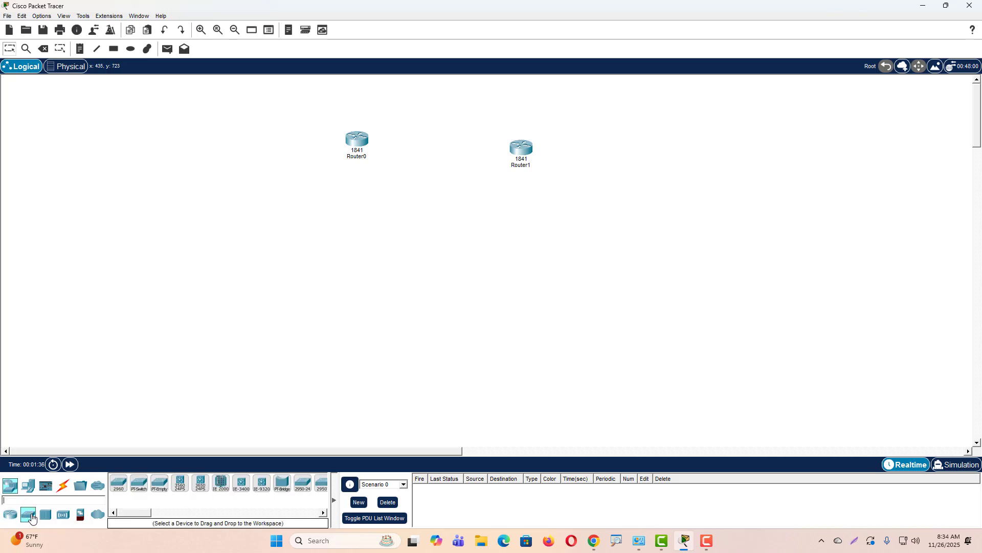
left_click_drag(118, 489, 323, 258)
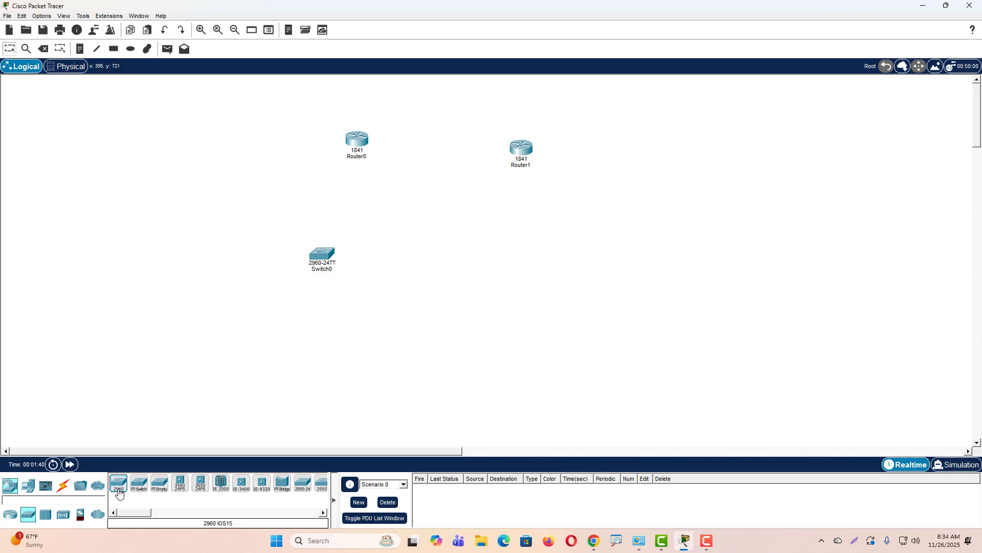
left_click_drag(119, 490, 533, 277)
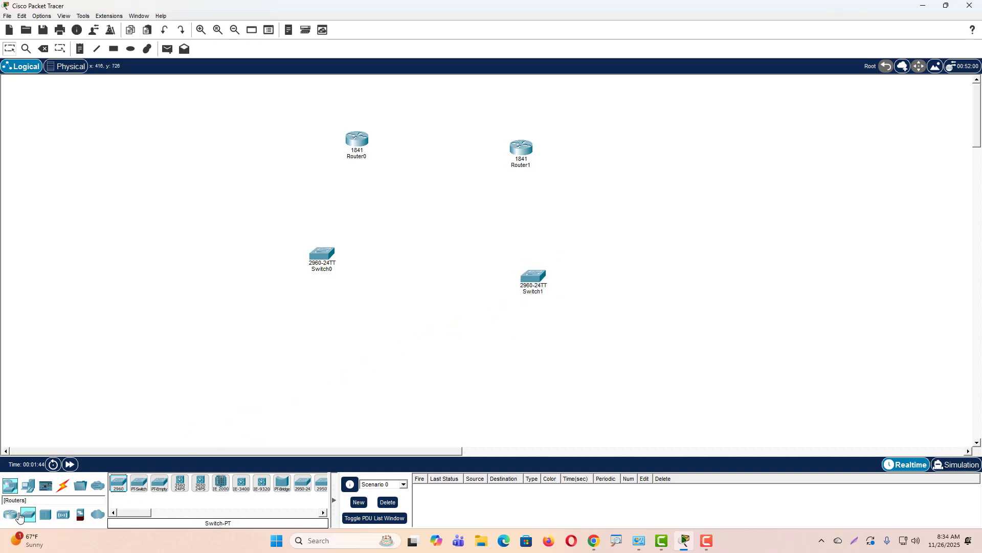
Step: Add four PCs in a row, two below Switch0 and two below Switch1
left_click(28, 485)
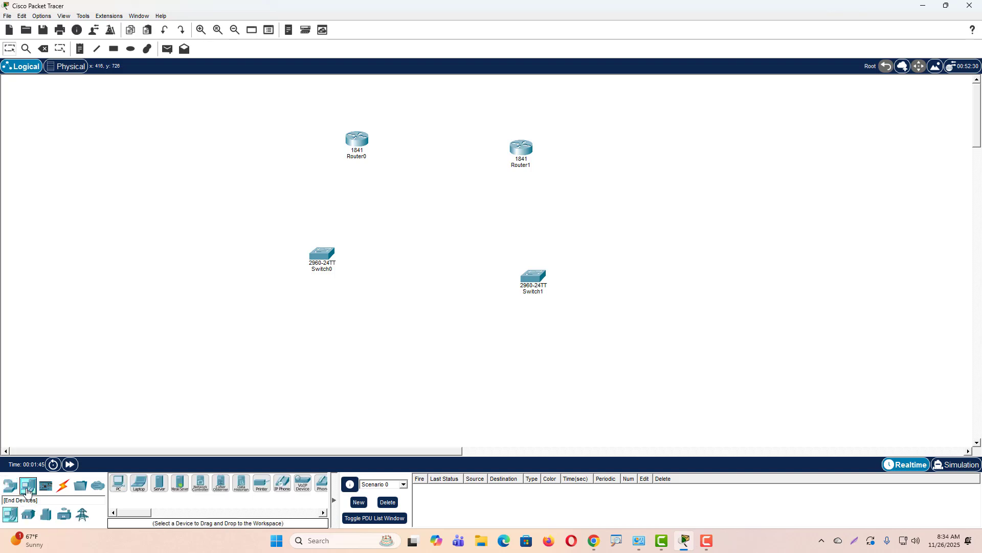
left_click(119, 485)
left_click(223, 359)
left_click(119, 487)
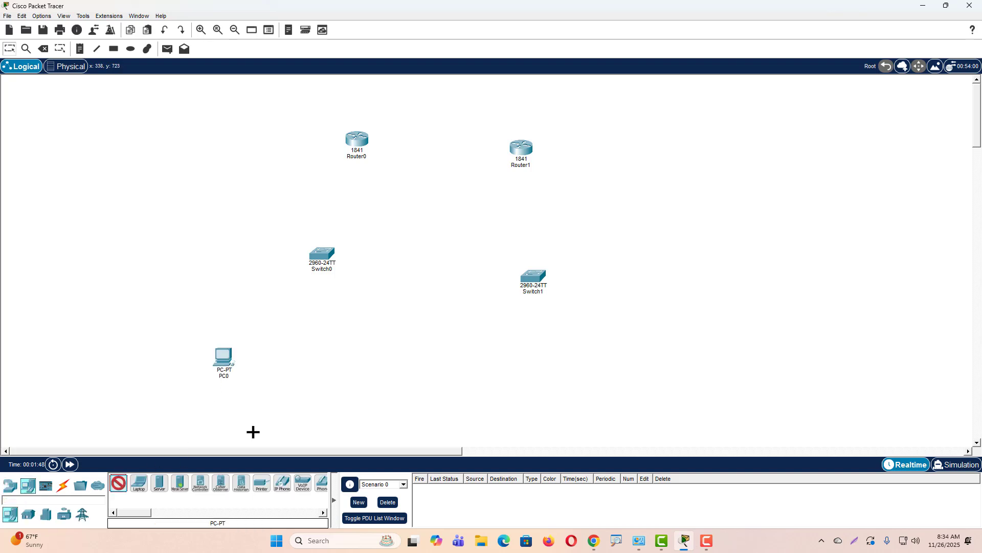
left_click(331, 367)
left_click(118, 483)
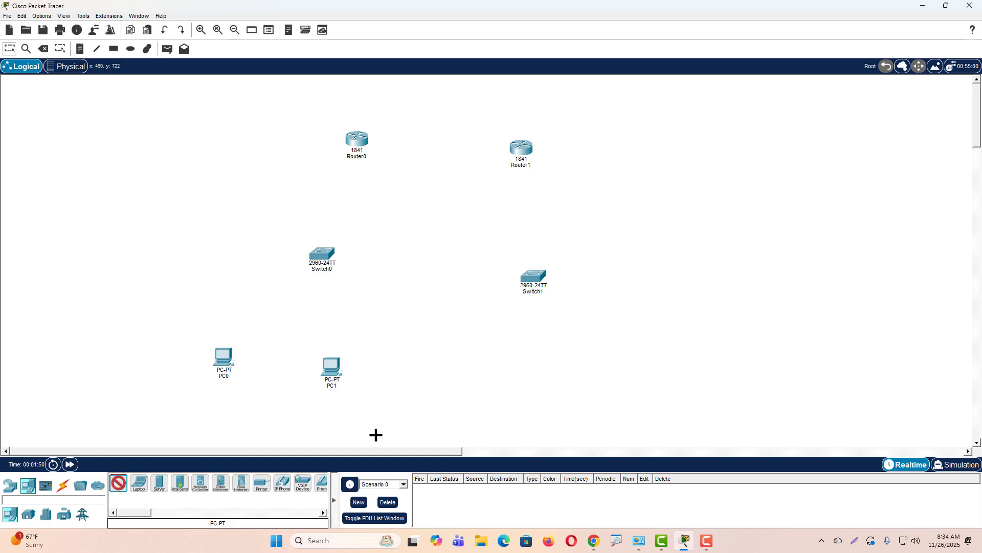
left_click(492, 361)
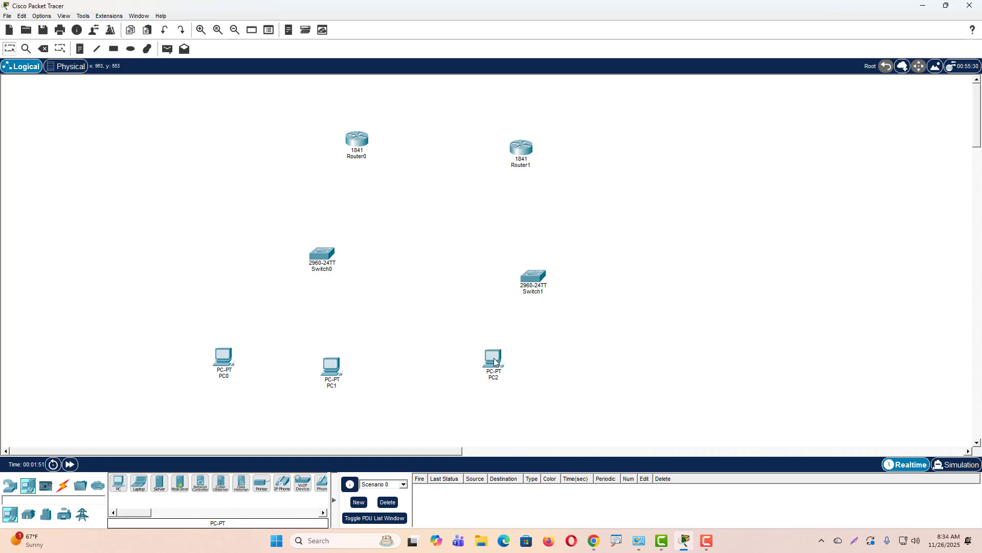
left_click(117, 483)
left_click(584, 353)
Step: Connect PC0's FastEthernet0 to Switch0's FastEthernet0/1 with a copper straight-through cable
left_click(63, 485)
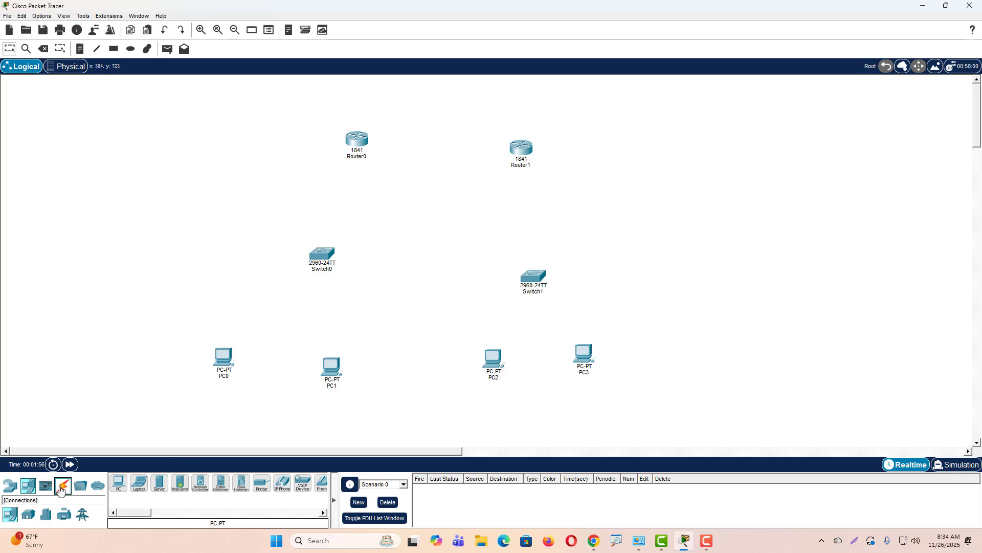
left_click(159, 483)
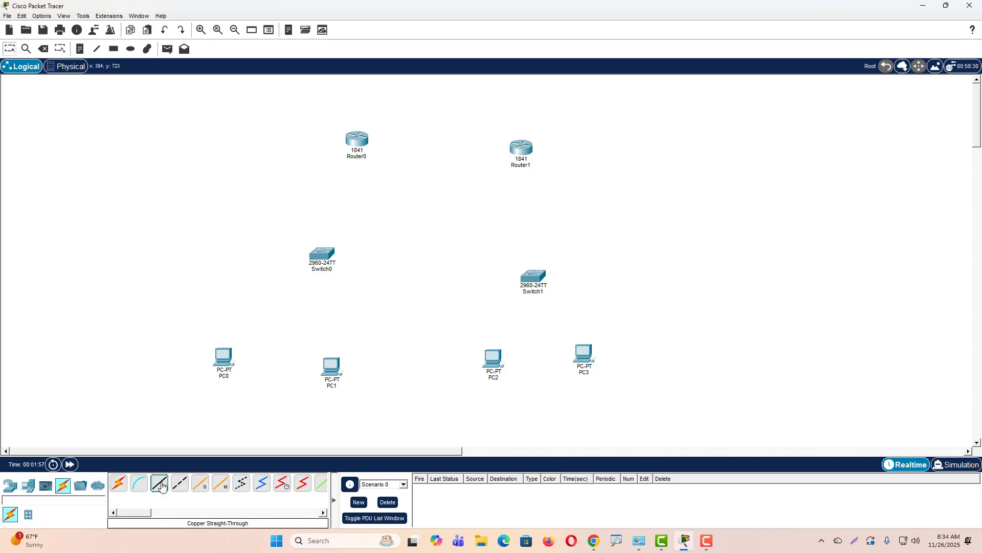
left_click(223, 358)
left_click(254, 398)
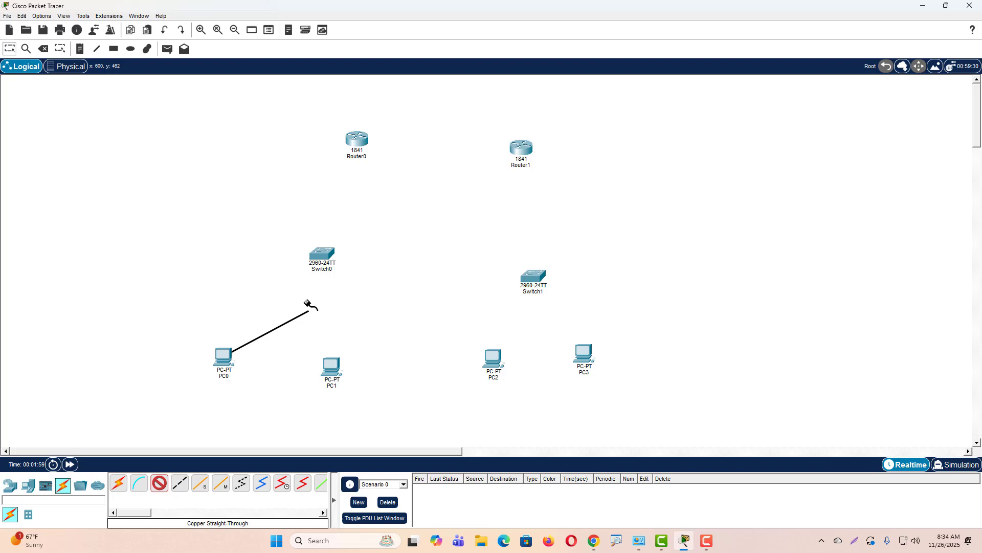
left_click(322, 260)
left_click(355, 272)
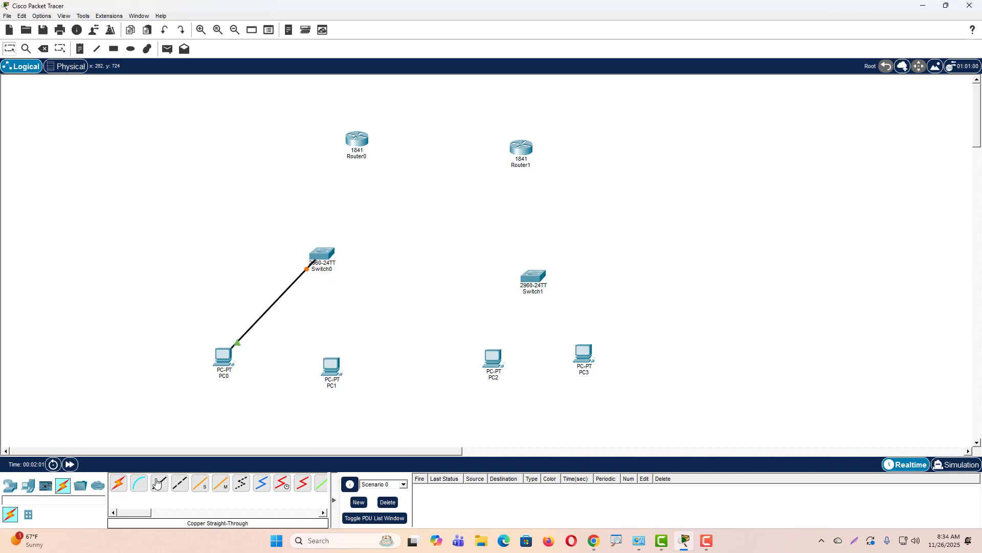
Step: Connect Switch0's FastEthernet0/2 to PC1's FastEthernet0 with a copper straight-through cable
left_click(323, 256)
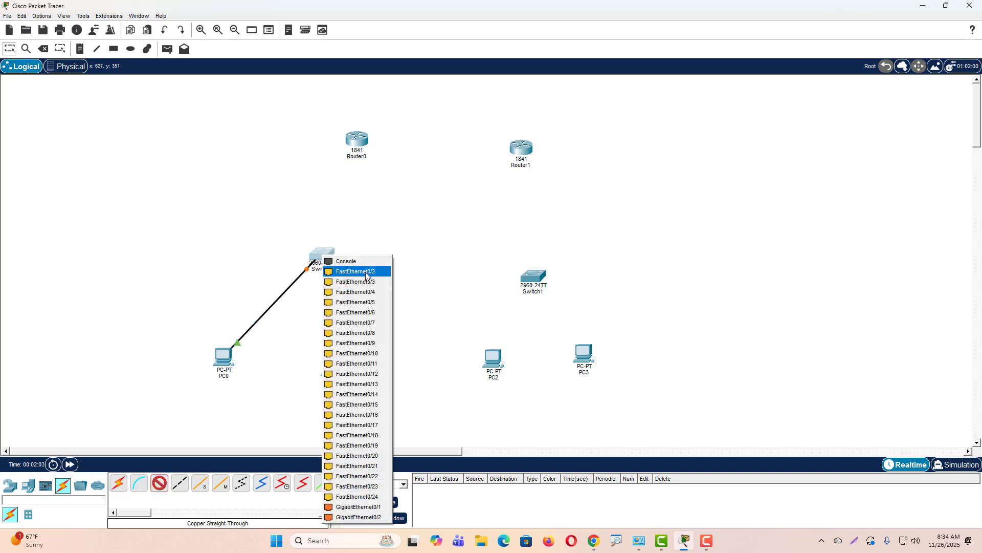
left_click(348, 270)
left_click(330, 366)
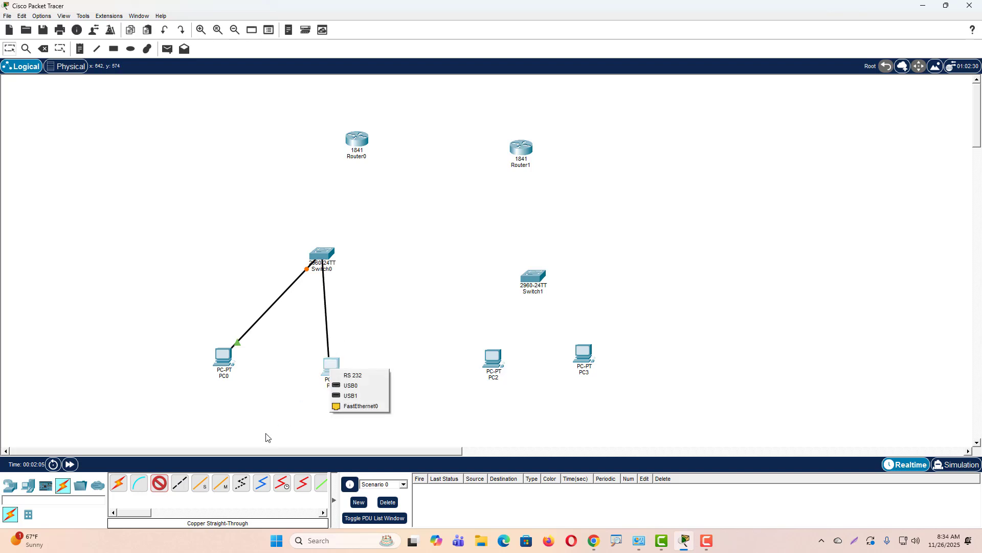
left_click(359, 407)
Step: Connect Switch1's FastEthernet0/1 to PC2's FastEthernet0 with a copper straight-through cable
left_click(159, 483)
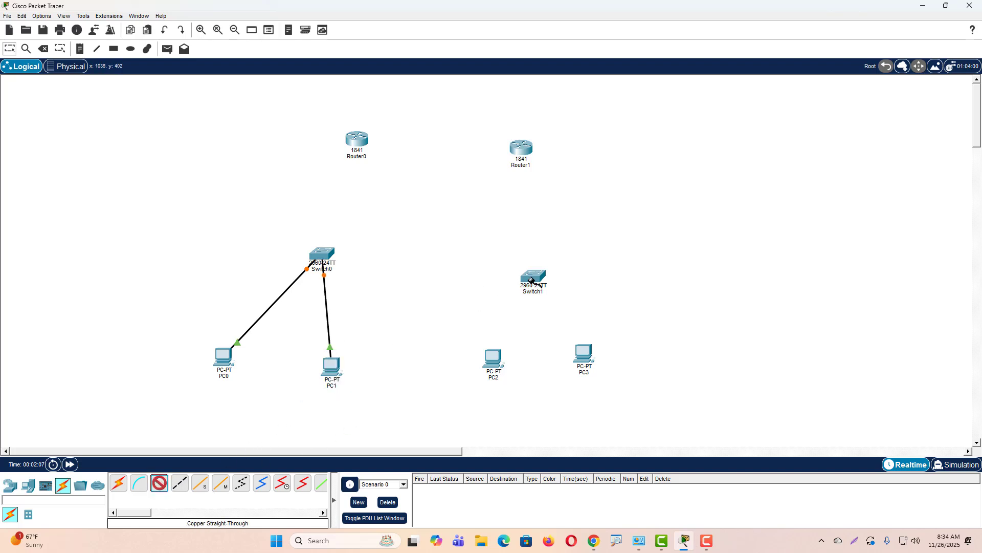
left_click(534, 278)
left_click(566, 17)
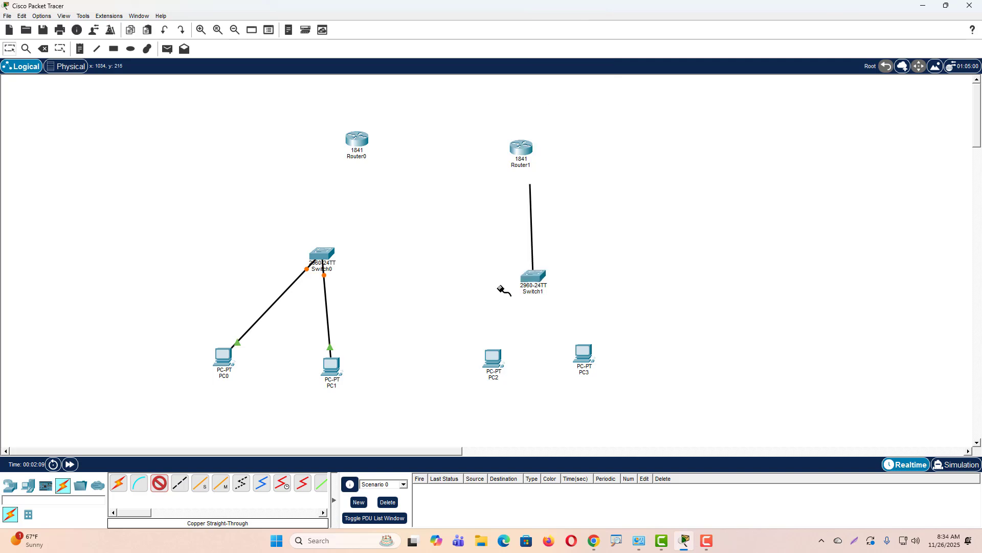
left_click(496, 357)
left_click(516, 391)
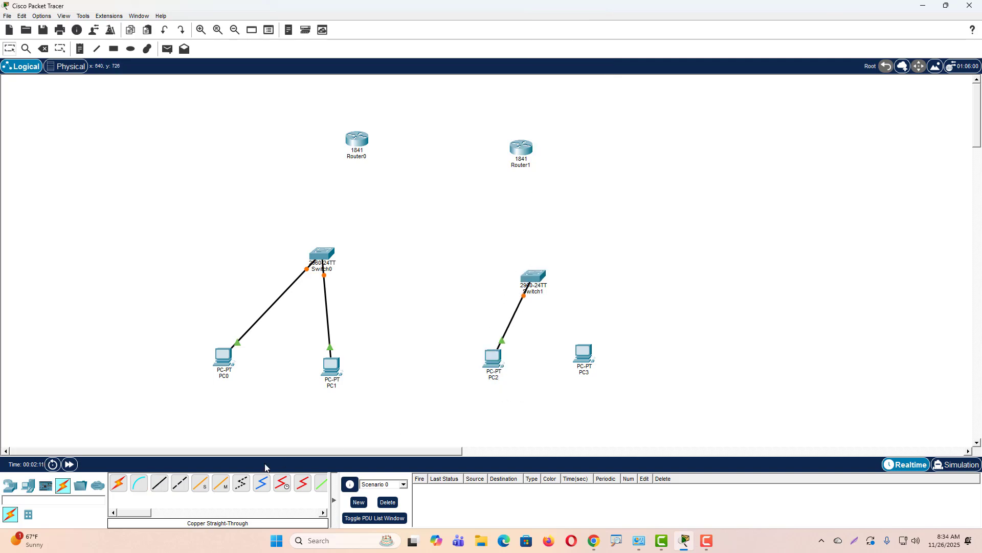
Step: Connect Switch1's FastEthernet0/2 to PC3's FastEthernet0 with a copper straight-through cable
left_click(164, 484)
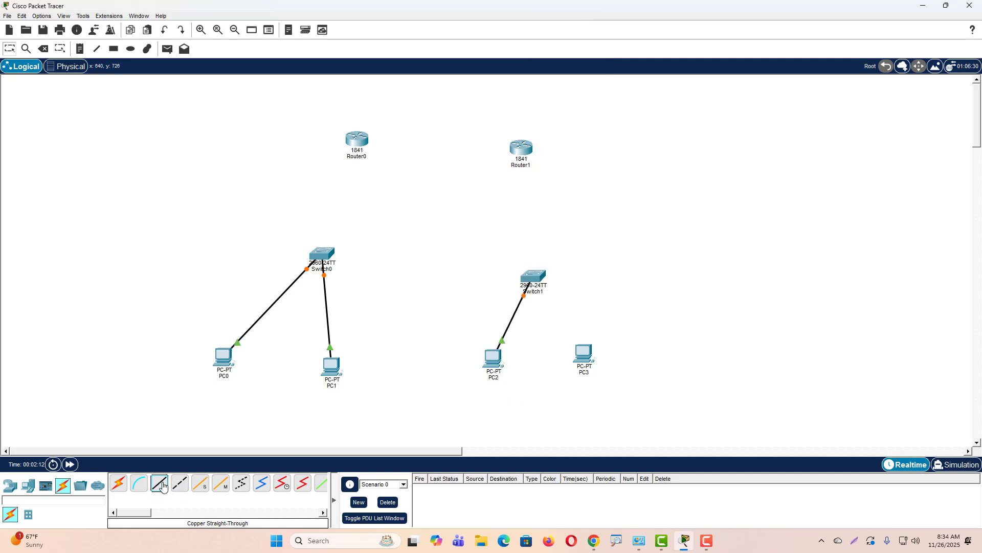
left_click(534, 277)
left_click(571, 290)
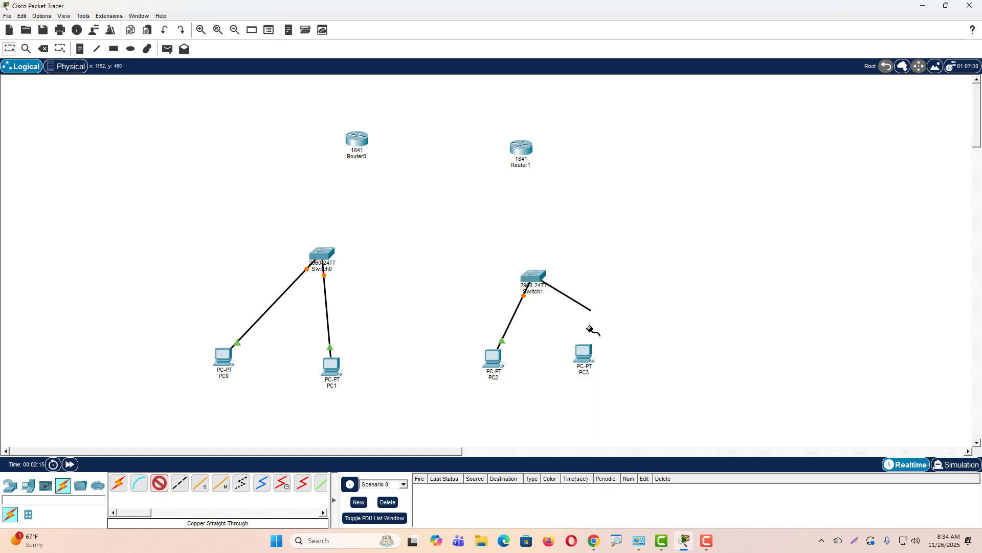
left_click(586, 357)
left_click(596, 395)
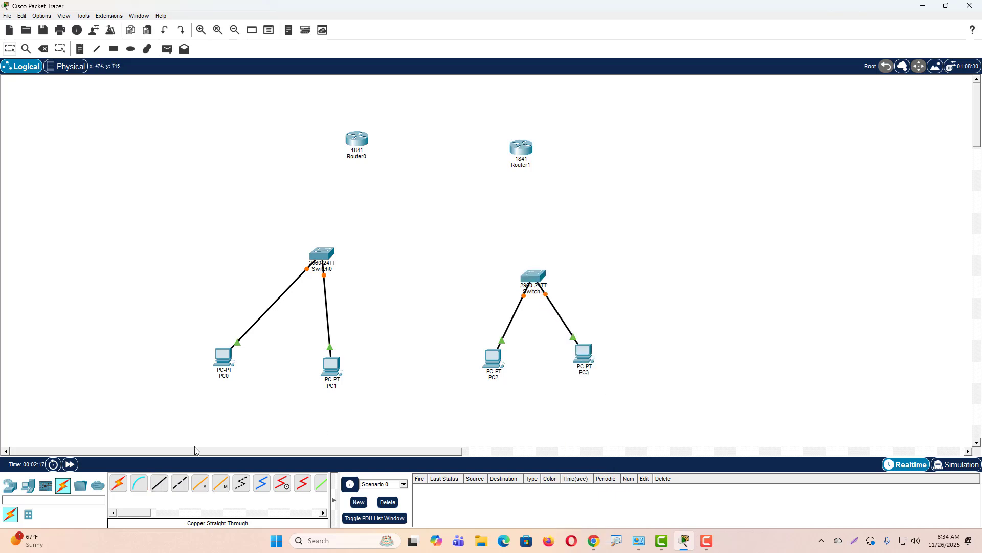
Step: Connect Router0's FastEthernet0/0 to Switch0's FastEthernet0/3 with a copper straight-through cable
left_click(162, 483)
left_click(359, 144)
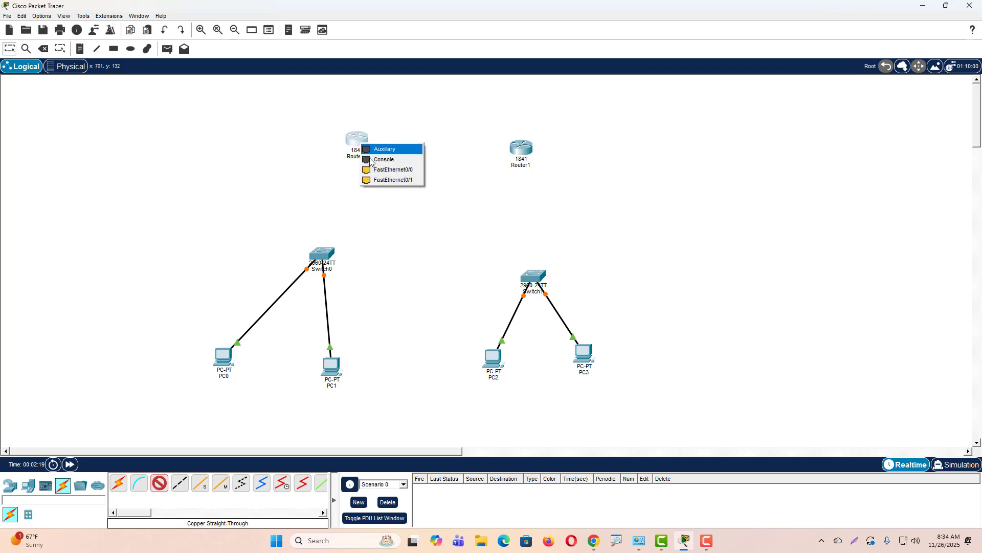
left_click(415, 174)
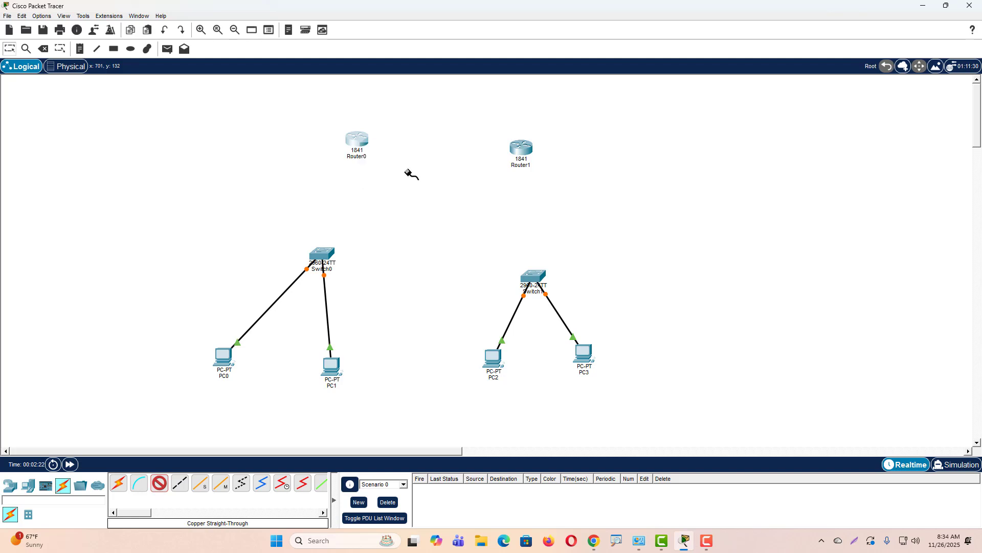
left_click(326, 260)
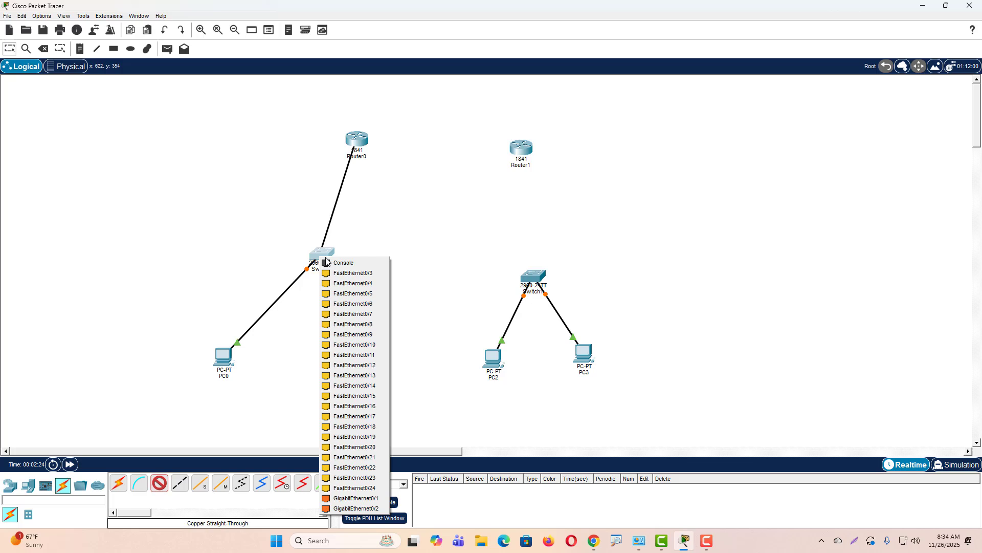
left_click(356, 274)
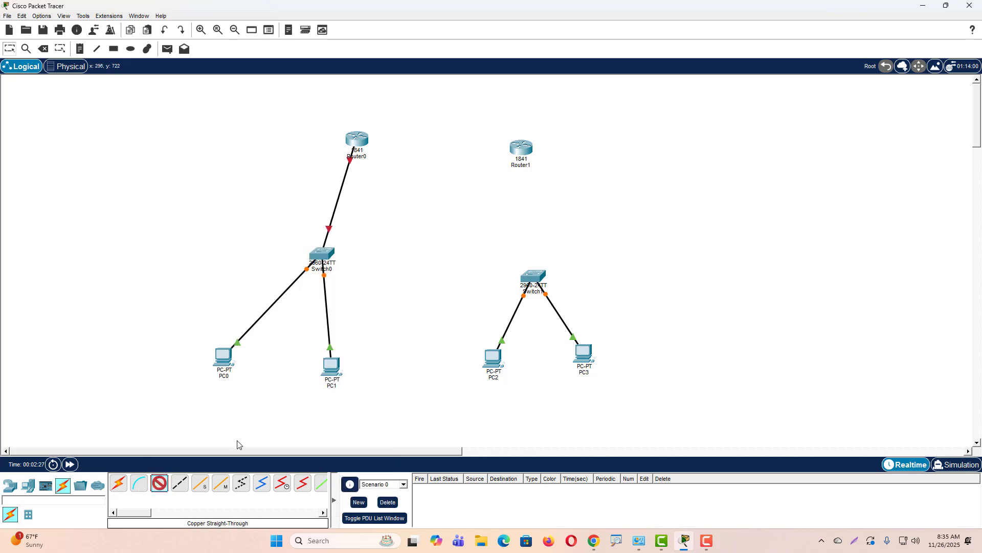
Step: Connect Router1's FastEthernet0/0 to Switch1's FastEthernet0/3 with a copper straight-through cable
left_click(528, 153)
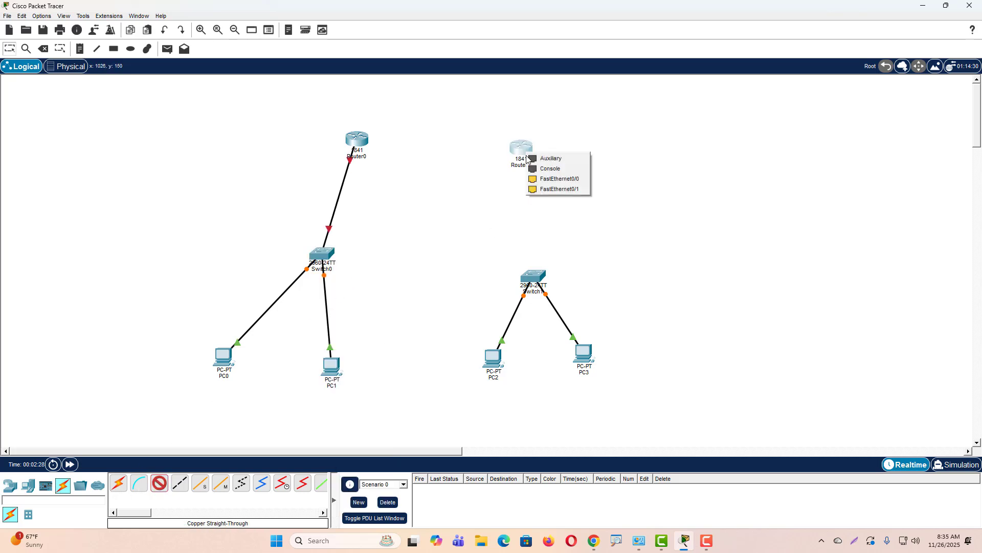
left_click(555, 179)
left_click(539, 276)
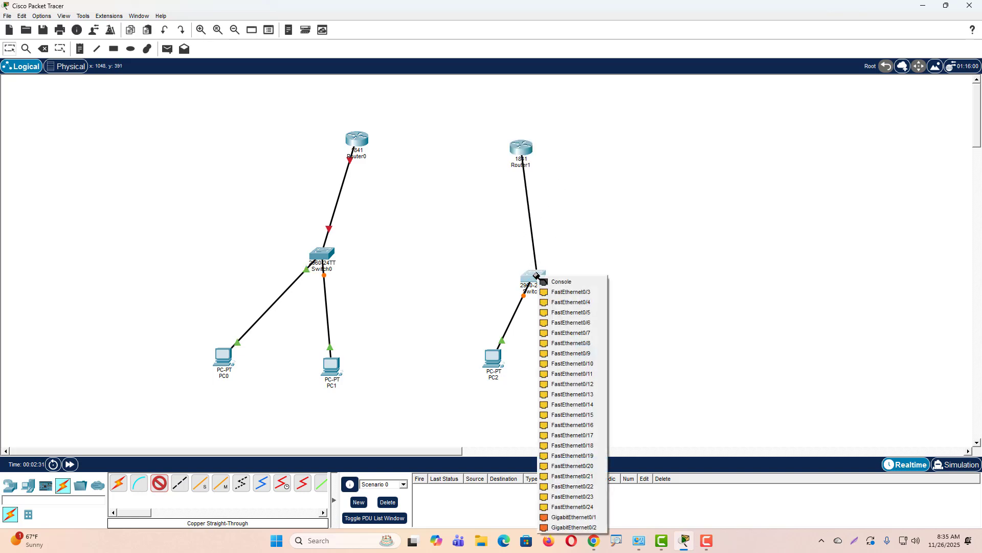
left_click(572, 293)
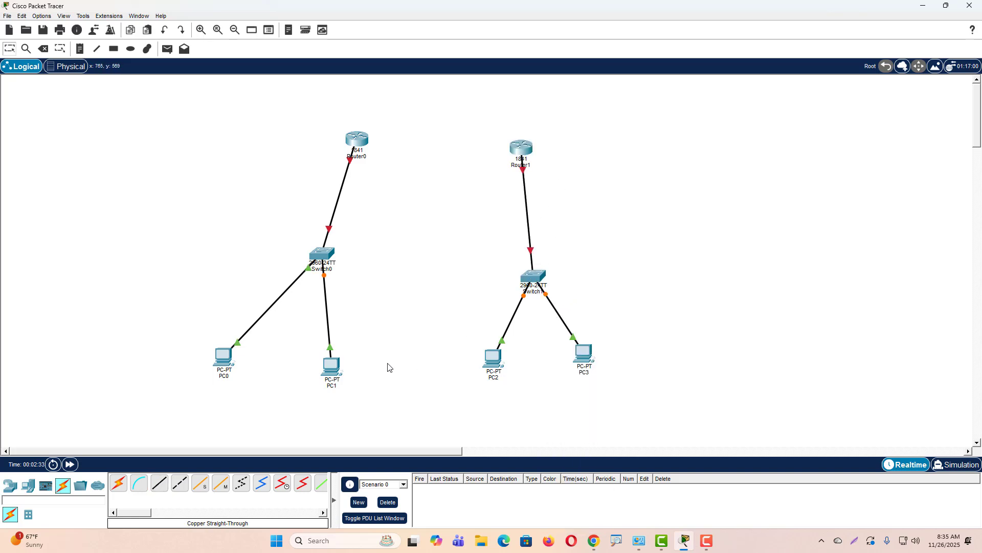
Step: Tidy the Router0 network by moving Router0 directly above Switch0 and shifting PC1 farther away from PC0
left_click_drag(353, 146, 325, 136)
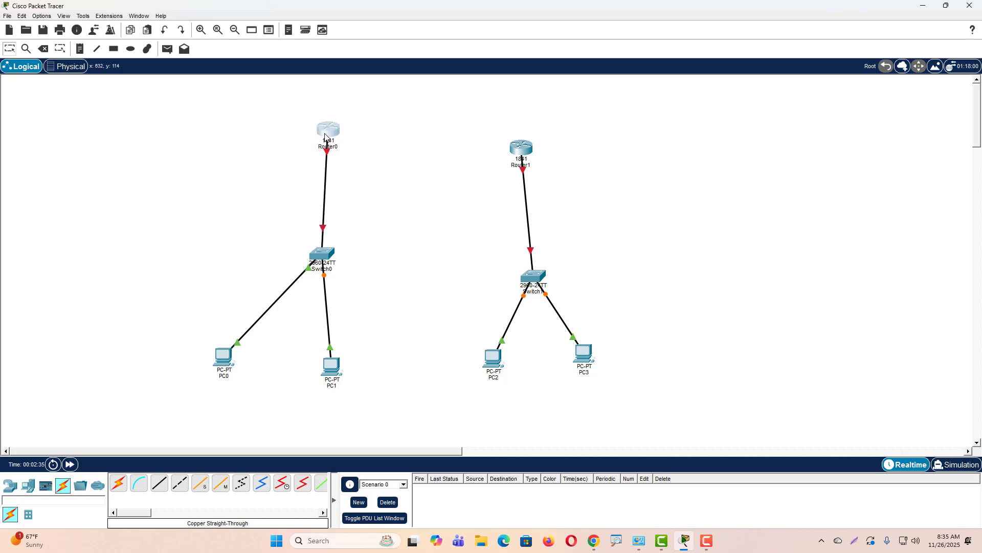
left_click_drag(343, 370, 385, 345)
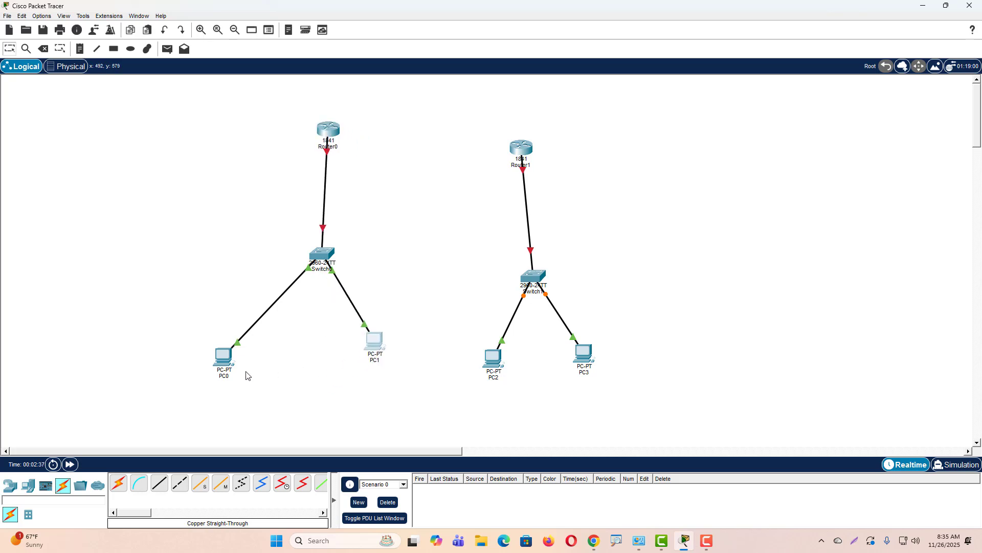
Step: Tidy the layout by moving PC0 closer to PC1, raising PC2 and PC3, and shifting Router1 up to line up with Switch1
left_click_drag(220, 358, 244, 346)
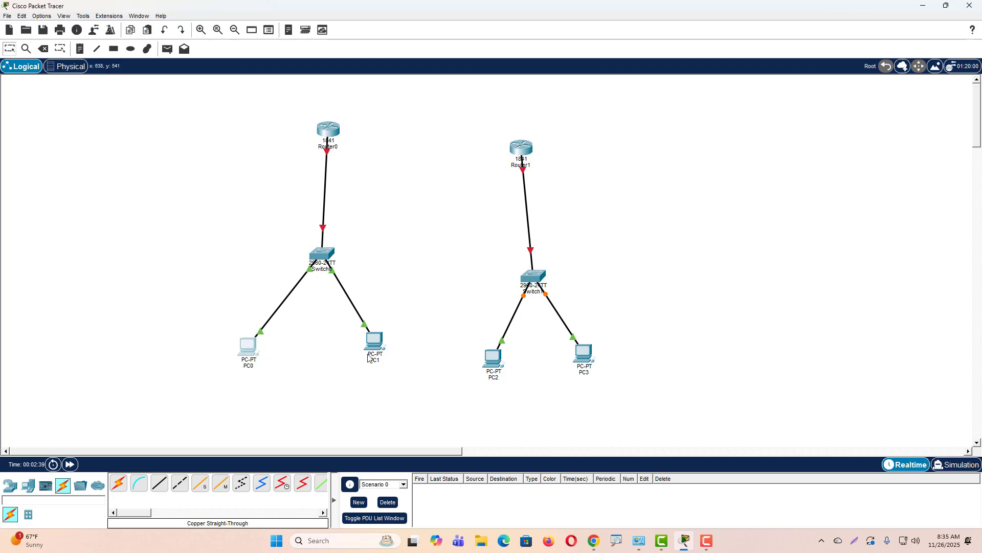
left_click_drag(584, 368, 595, 360)
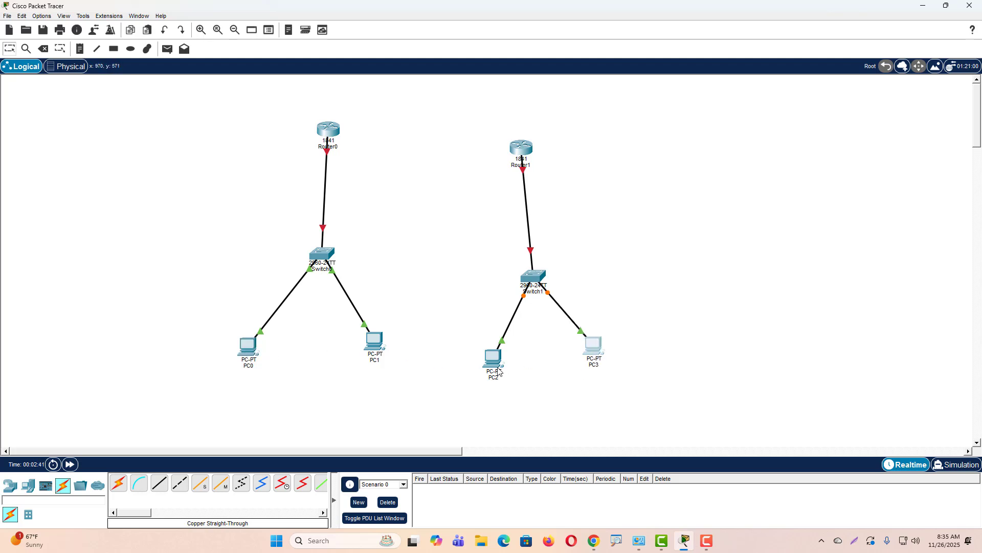
left_click_drag(499, 372, 499, 358)
left_click_drag(525, 151, 531, 139)
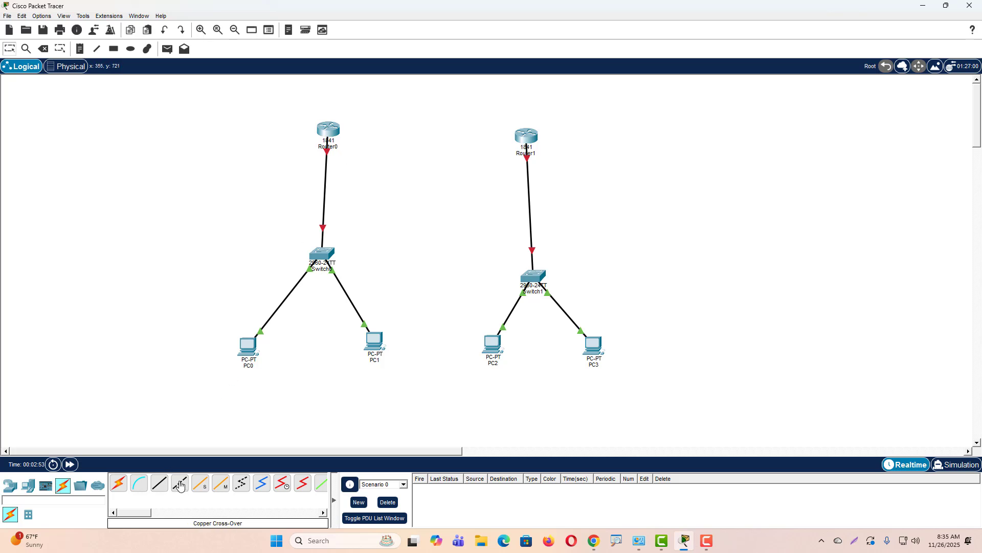
key("ctrl+2")
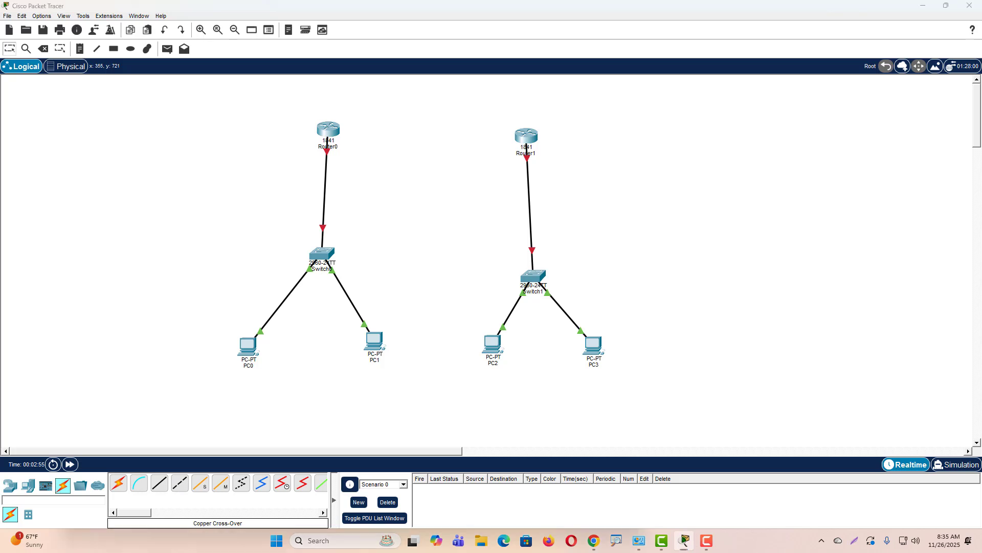
mouse_move(180, 468)
left_mouse_down()
mouse_move(170, 481)
mouse_move(196, 474)
mouse_move(246, 429)
left_mouse_up()
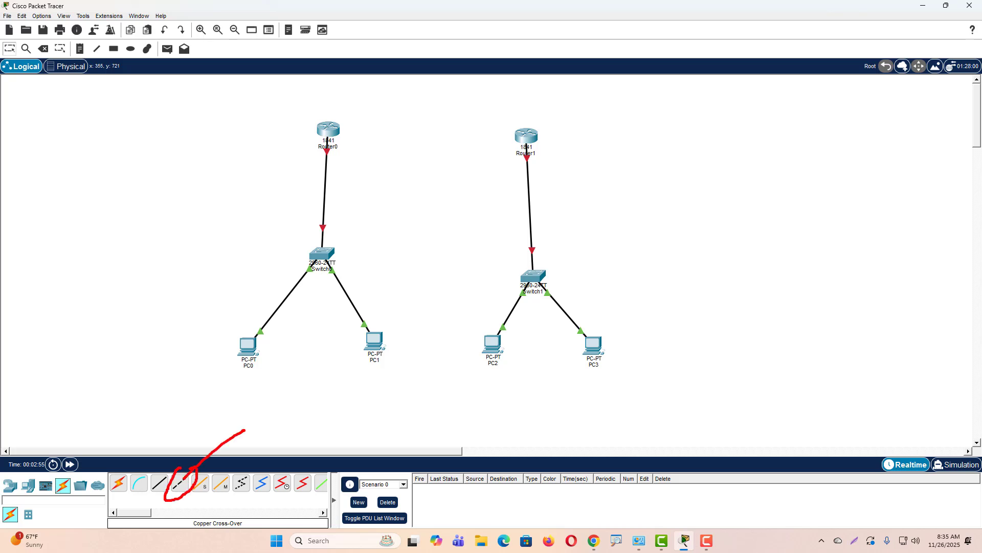
key("Escape")
Step: Connect Router0's FastEthernet0/1 to Router1's FastEthernet0/1 with a copper cross-over cable, and move Switch1 up closer to Router1
left_click(181, 482)
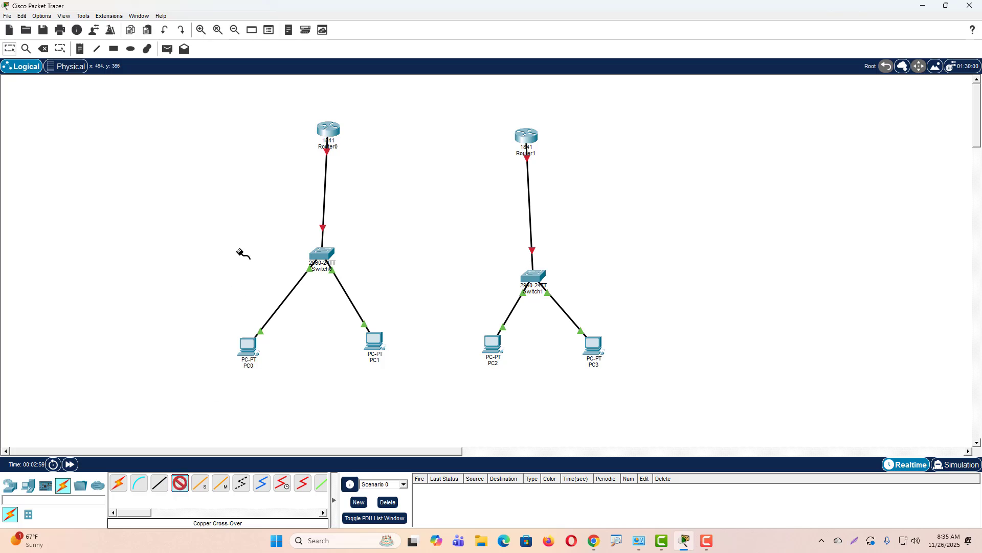
left_click(326, 130)
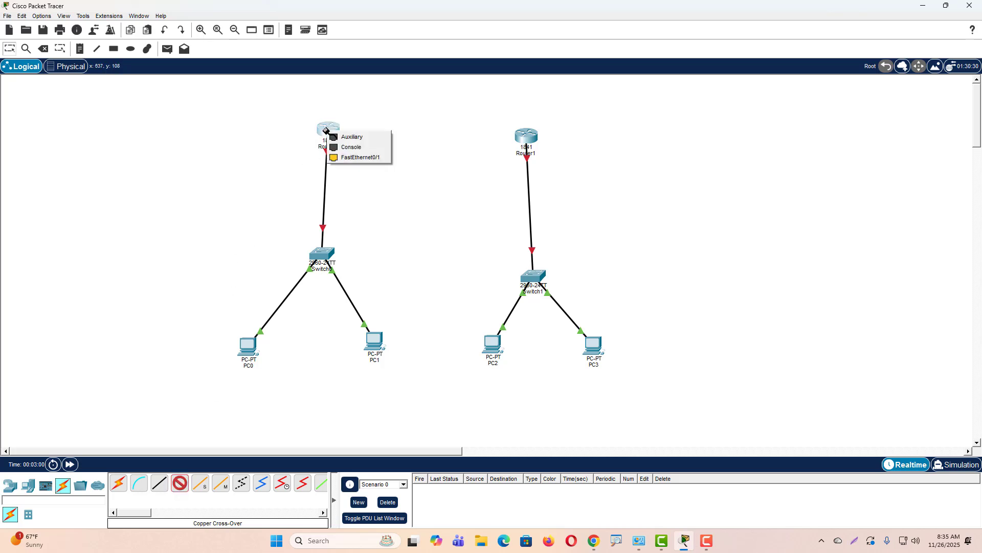
left_click(360, 157)
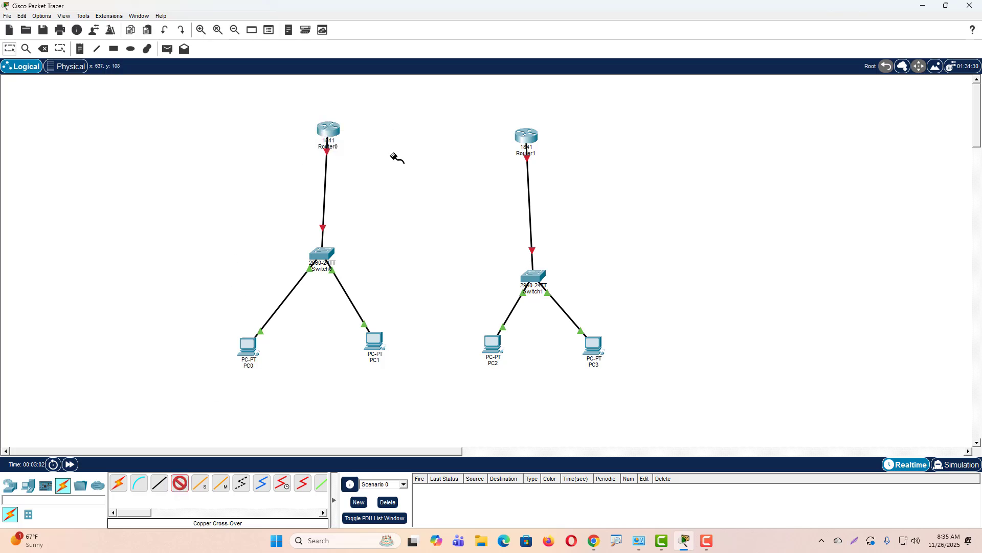
left_click(527, 136)
left_click(559, 163)
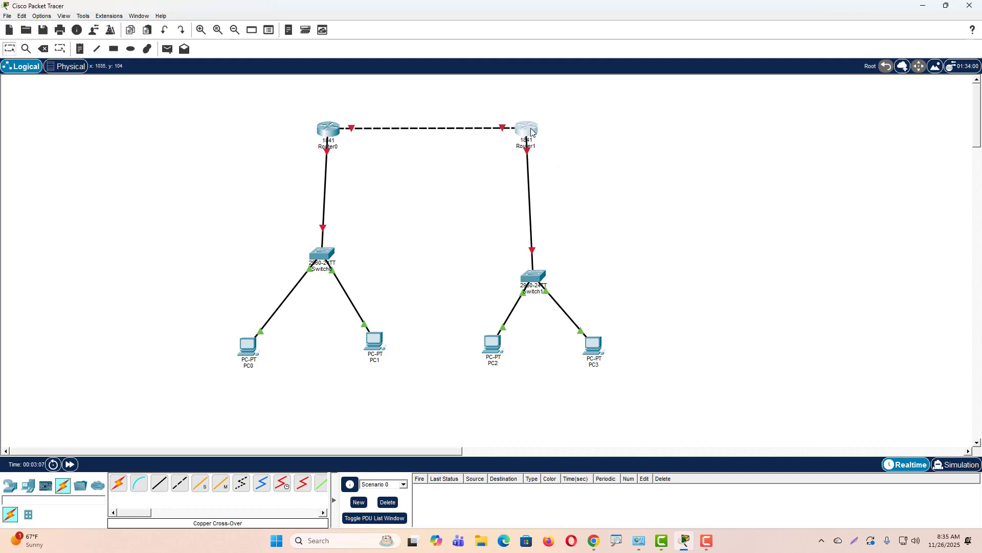
left_click_drag(536, 272, 543, 245)
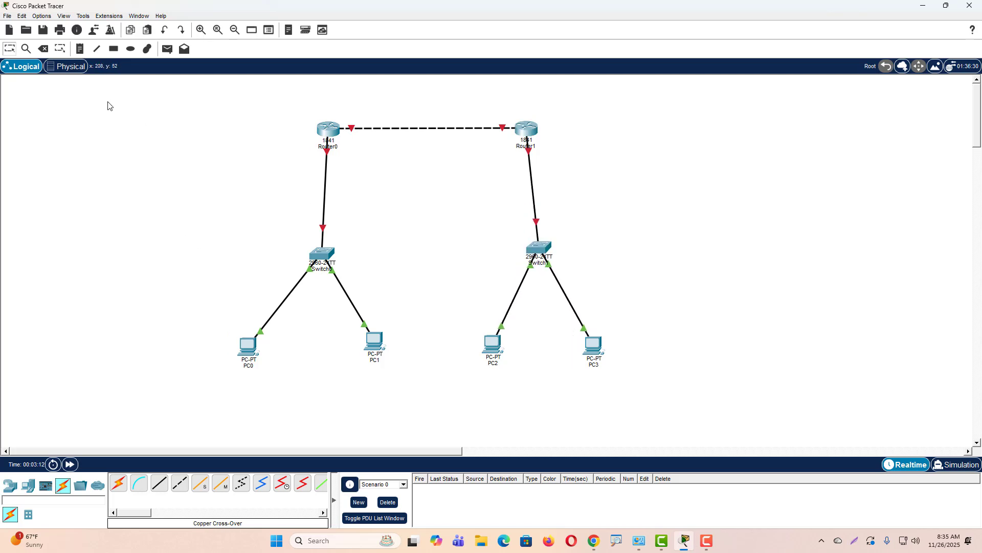
Step: Place a text note below PC0 with the lines 192.168.2.3, 255.255.255.0 and 192.168.2.1
left_click(80, 50)
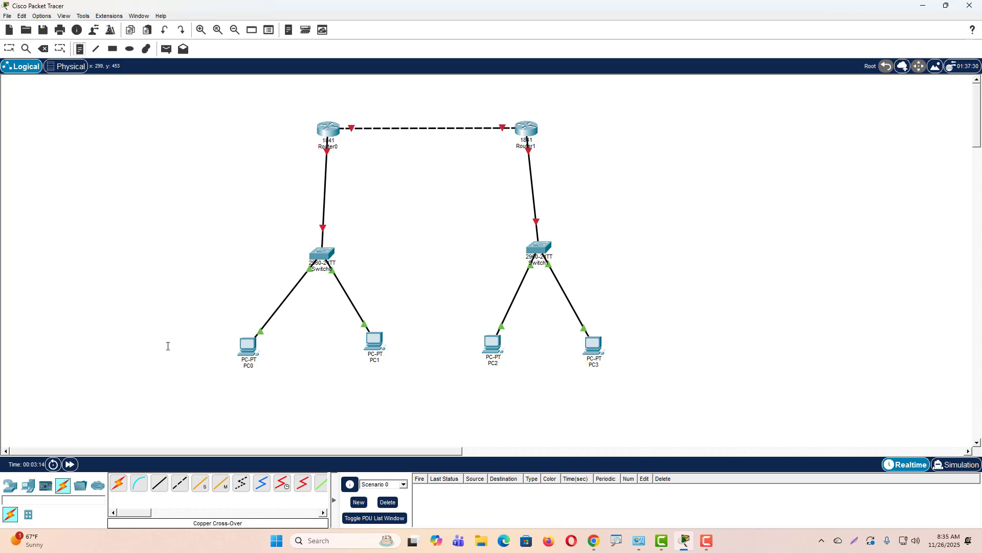
left_click(210, 379)
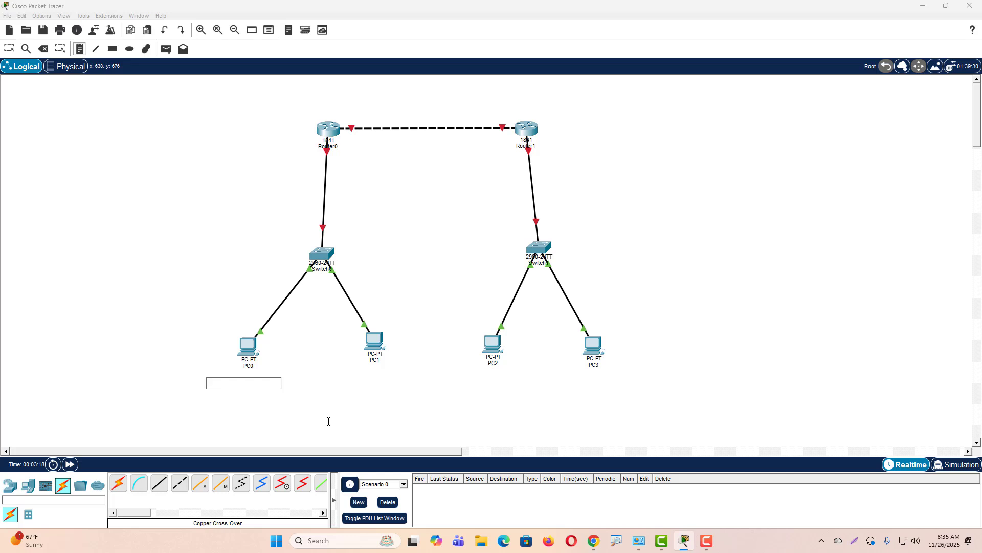
type("1092")
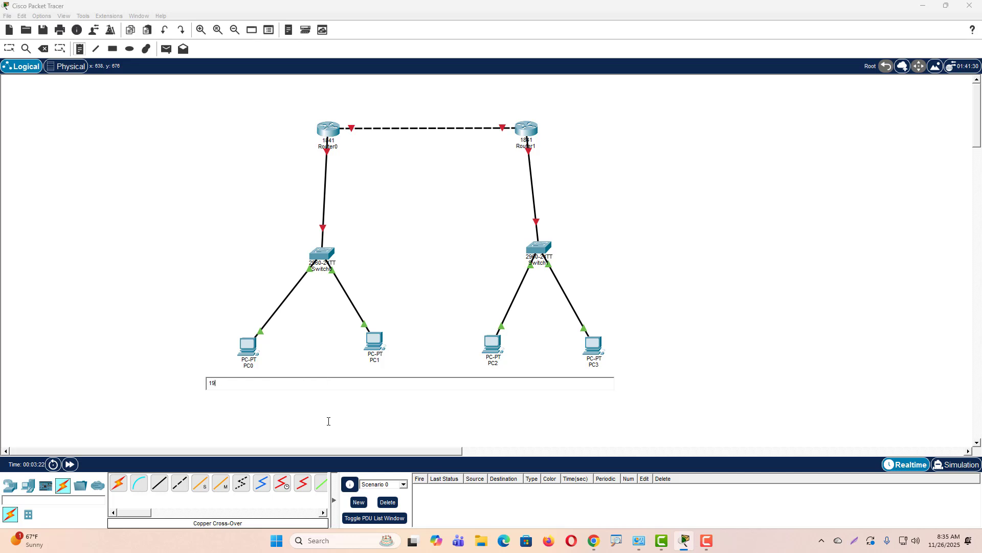
type("2.")
type("25")
type("5.255.255.0")
key("Escape")
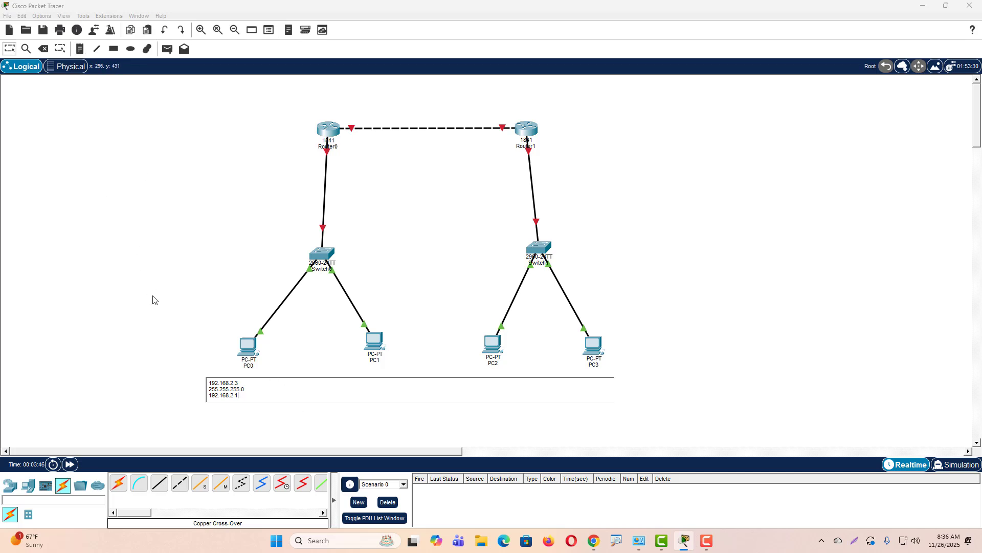
left_click(157, 266)
Step: Place a text note below PC1 with the lines 192.168.2.4, 255.255.255.0 and 192.168.2.1
left_click(80, 49)
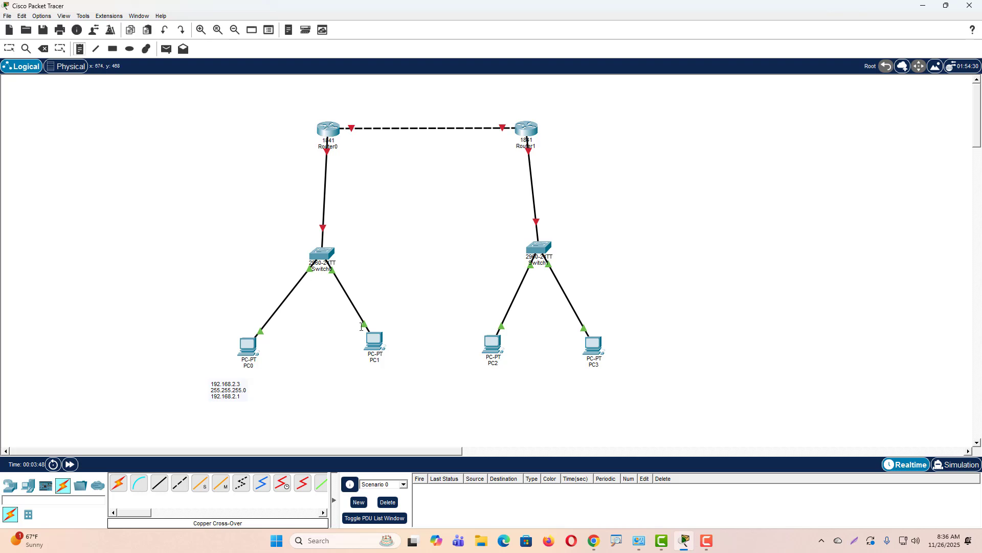
left_click(353, 380)
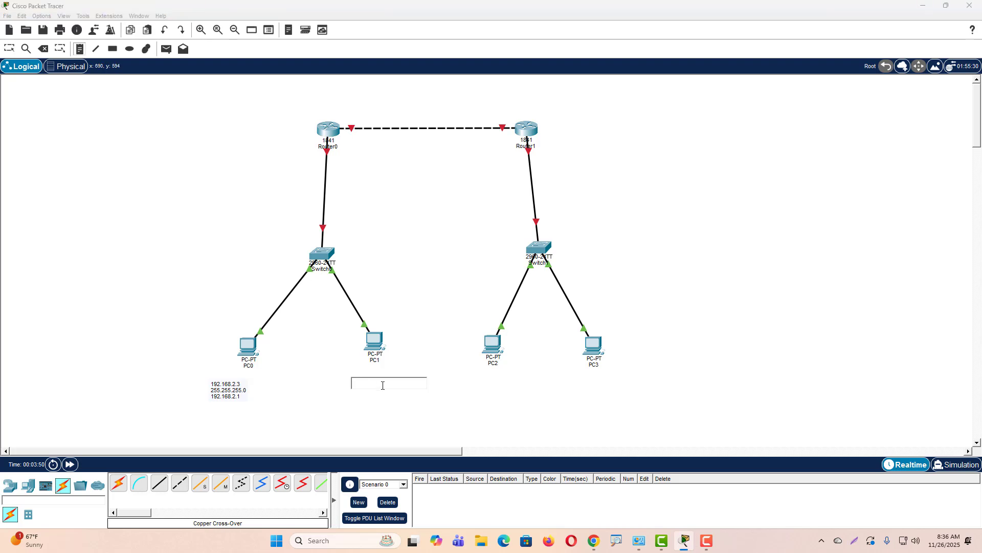
type("192.168.2.4")
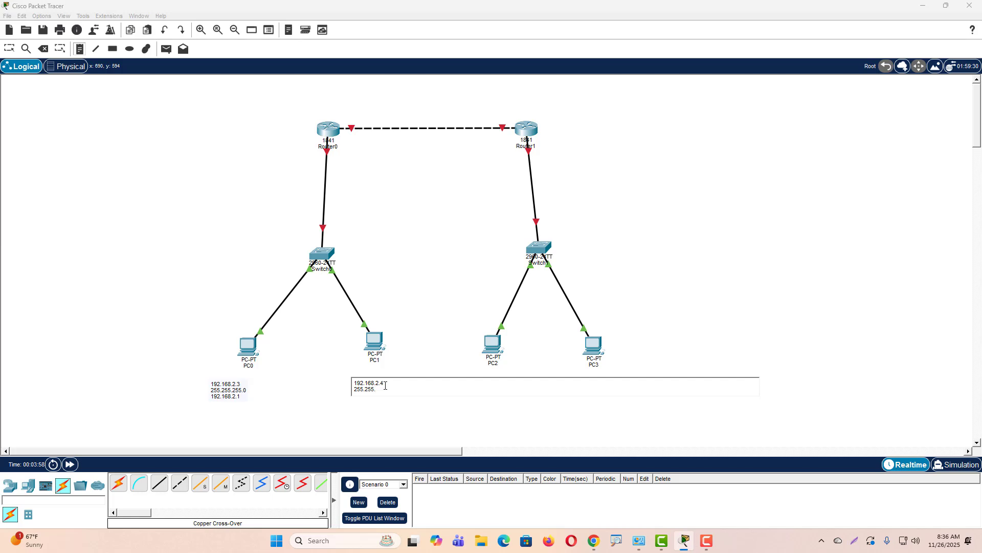
key("Return")
Step: Place a text note beside PC3 with the lines 192.168.3.4, 255.255.255.0 and 192.168.3.1
left_click(617, 357)
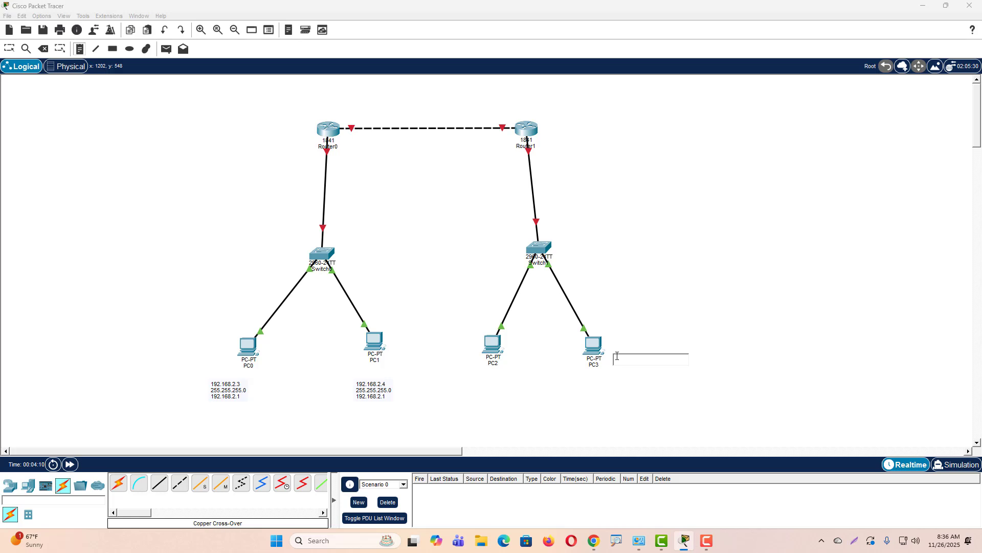
type("192.16")
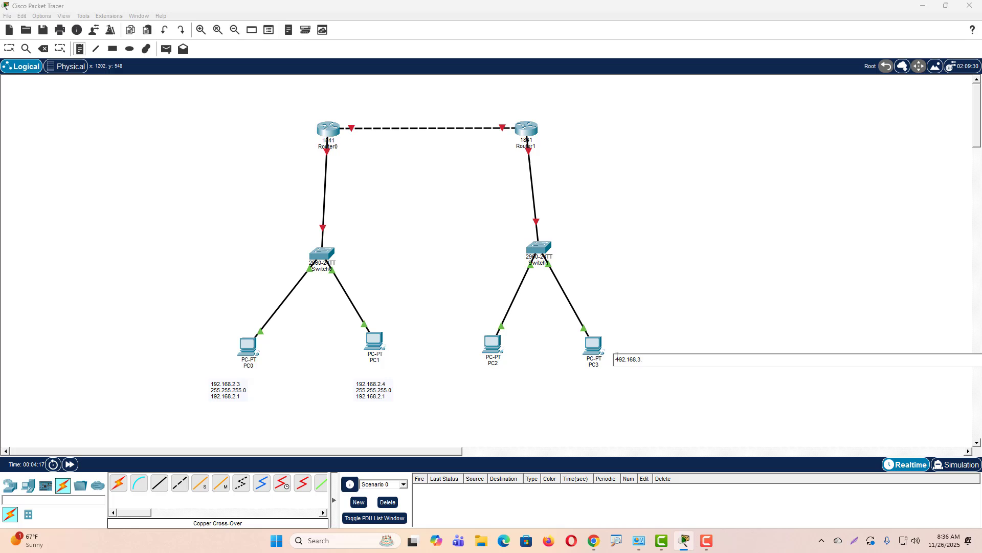
type("8.3.4 ")
type("192")
type("255.0 1")
type("92.1")
Step: Place a text note below PC2 with the lines 192.168.3.3, 255.255.255.0 and 192.168.3.1
left_click(478, 374)
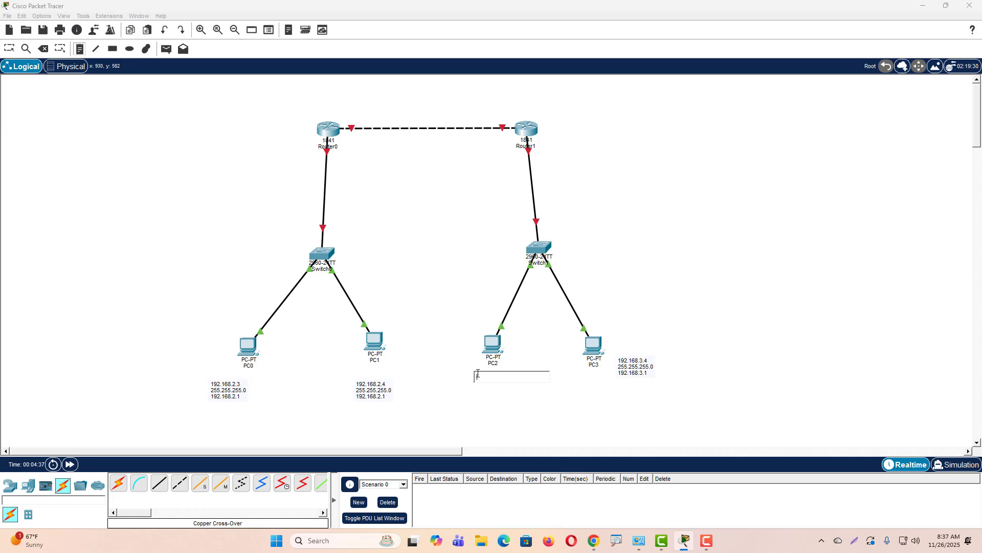
type("192.16")
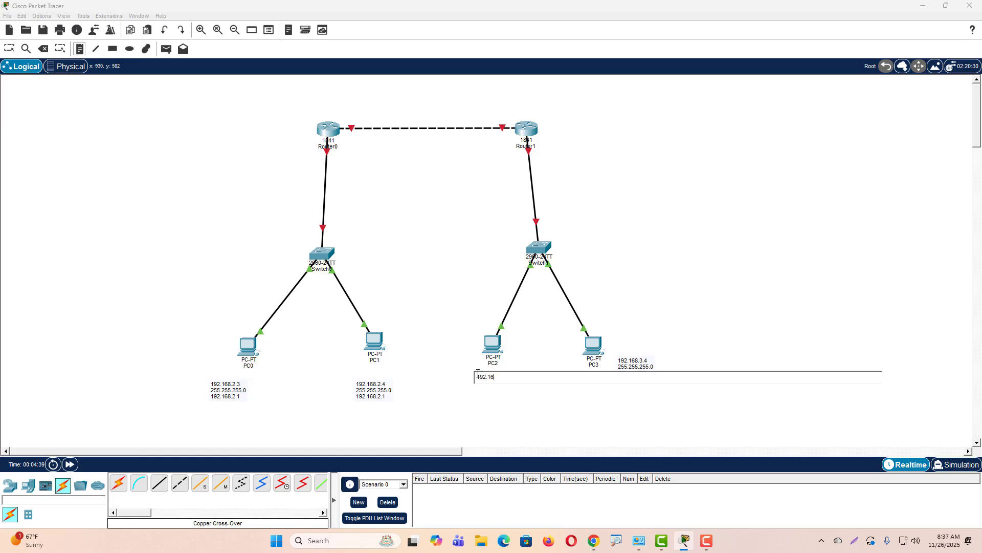
type("8.3.3")
key("Return")
type("255.255.255.0")
key("Return")
type("192.168.")
left_click(482, 375)
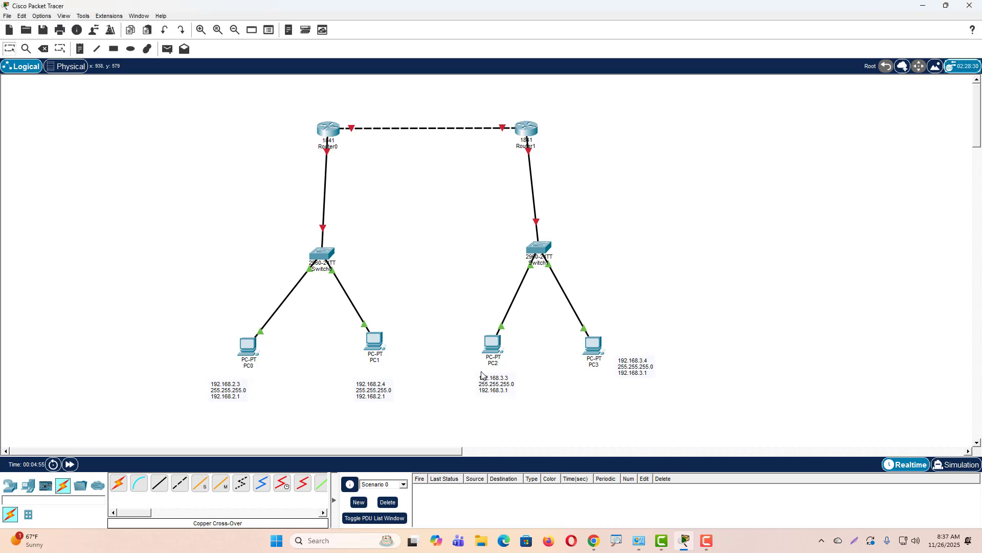
Step: Align Router1 directly above Switch1 and place a text note beside the router with the lines 192.168.3.1 and 255.255.255.0
left_click_drag(530, 141, 539, 139)
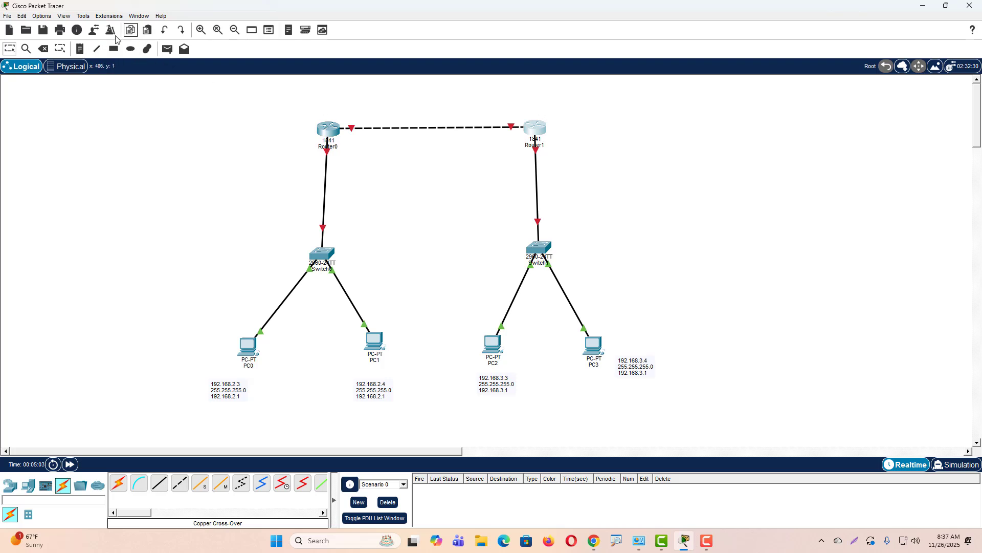
left_click(80, 48)
left_click(564, 147)
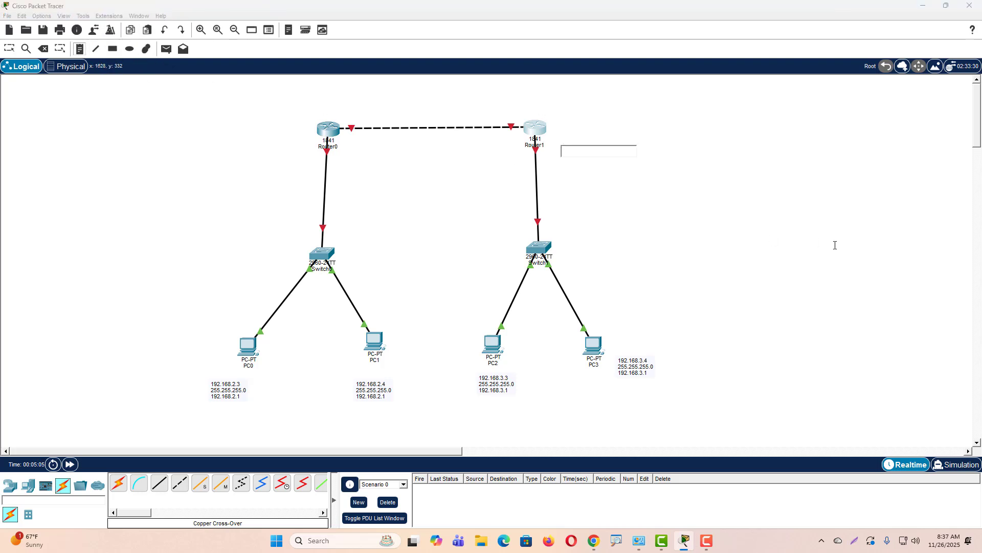
type("192.16")
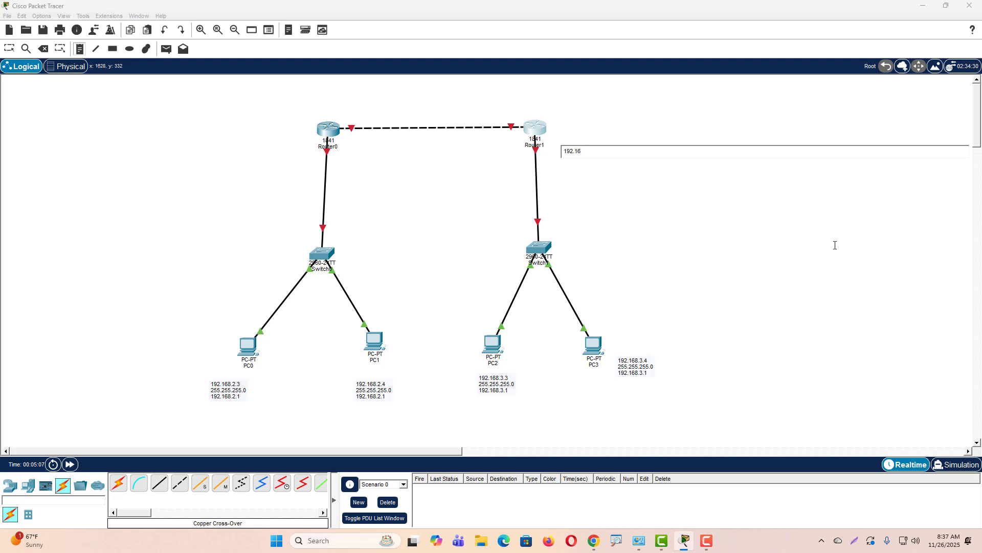
type("8.3.1")
key("Return")
type("255.255.255.0")
left_click(271, 167)
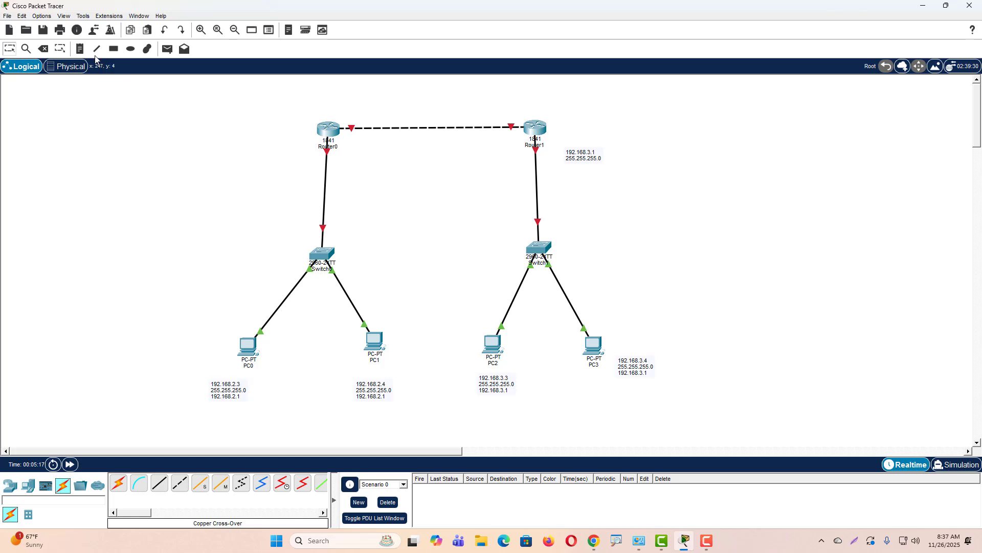
Step: Place a text note beside the Router0 end of its switch link with the lines 192.168.2.1 and 255.255.255.0
left_click(79, 48)
left_click(252, 152)
type("1 ")
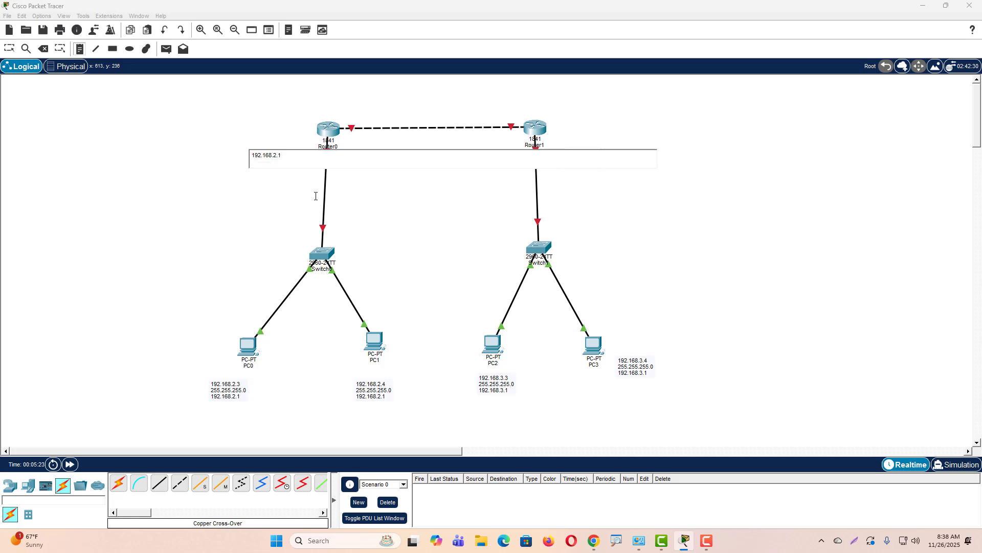
type("255.255.255.0")
left_click(316, 197)
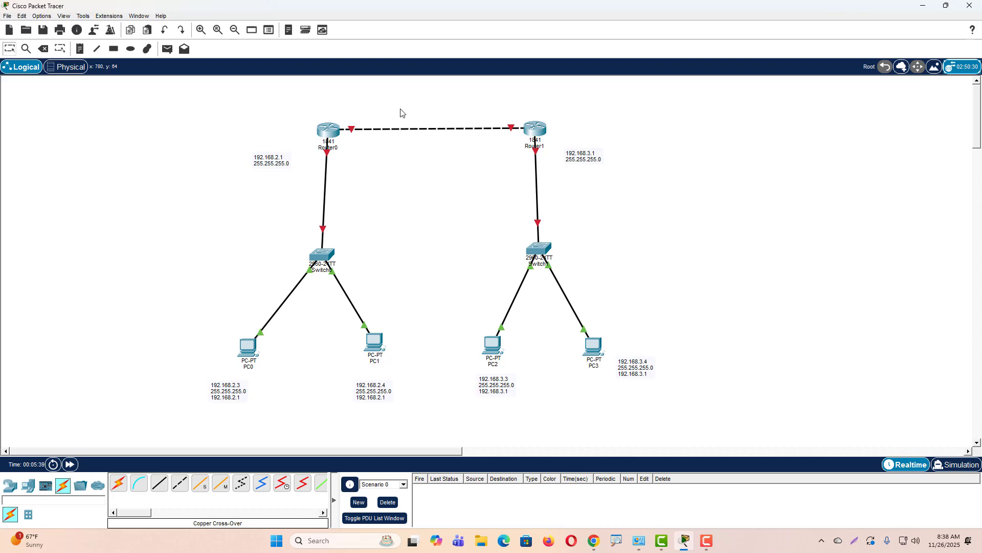
Step: Label Router0's end of the router-to-router link with a text note reading 192.168.4.2
left_click(80, 49)
left_click(346, 112)
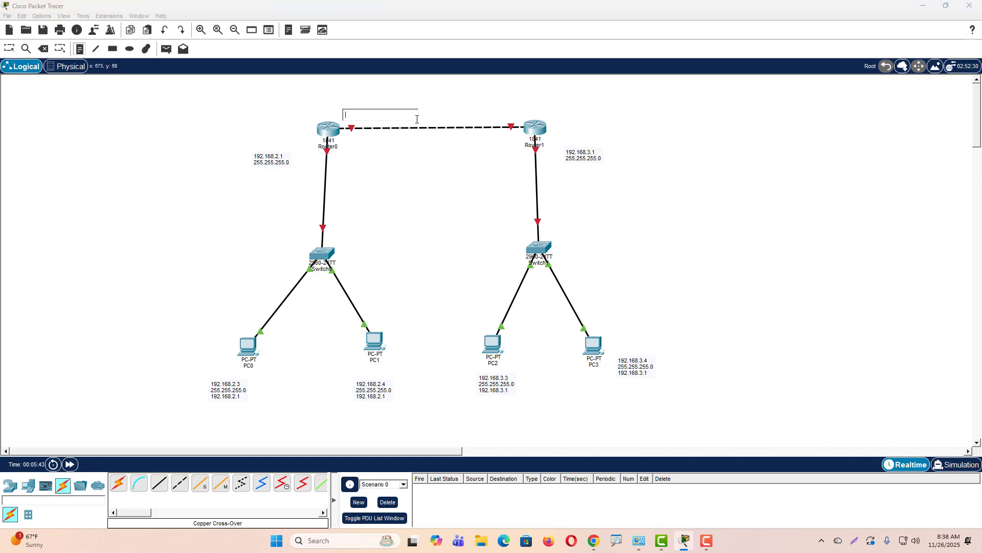
type("192")
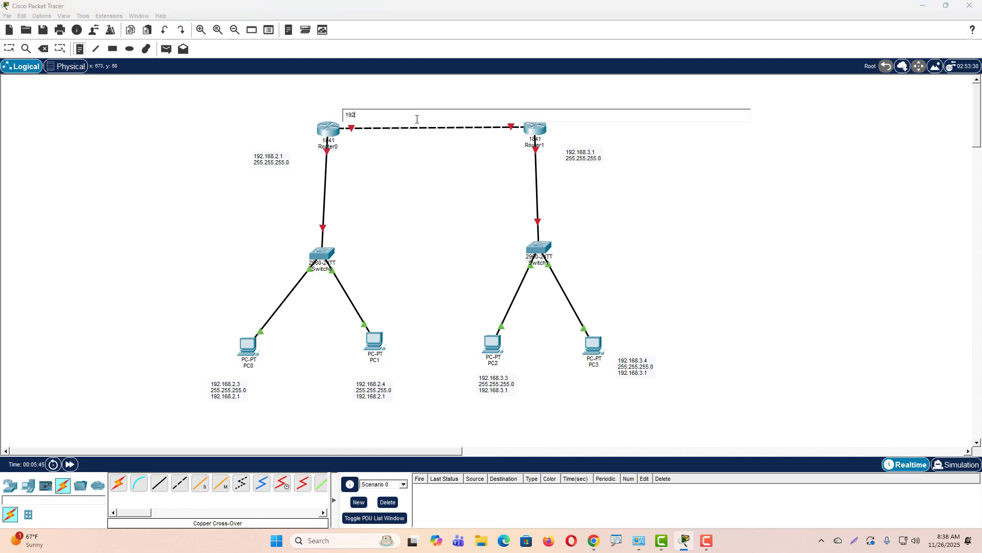
type(".168.4.2")
key("Escape")
key("Escape")
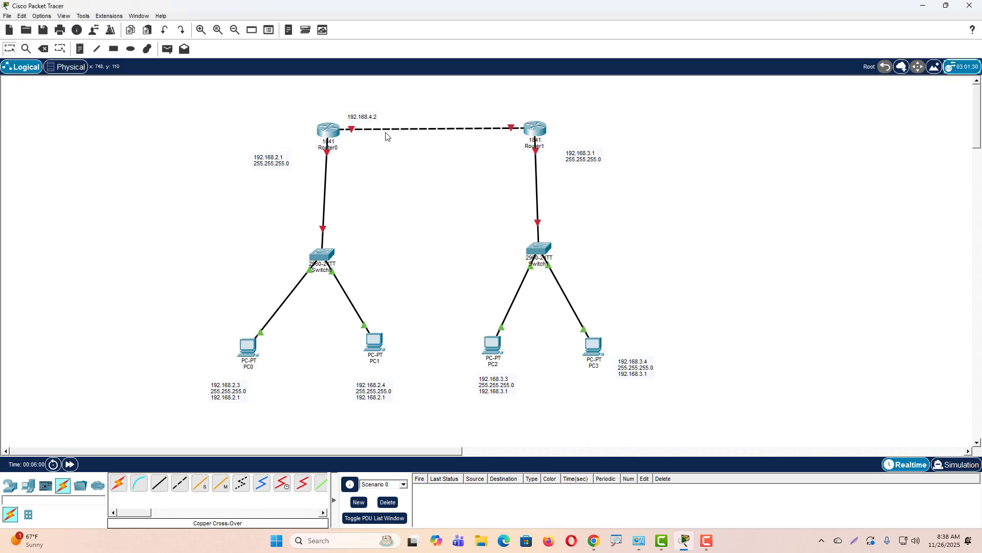
Step: Label Router1's end of the router-to-router link with a text note reading 192.168.4.3
left_click(79, 49)
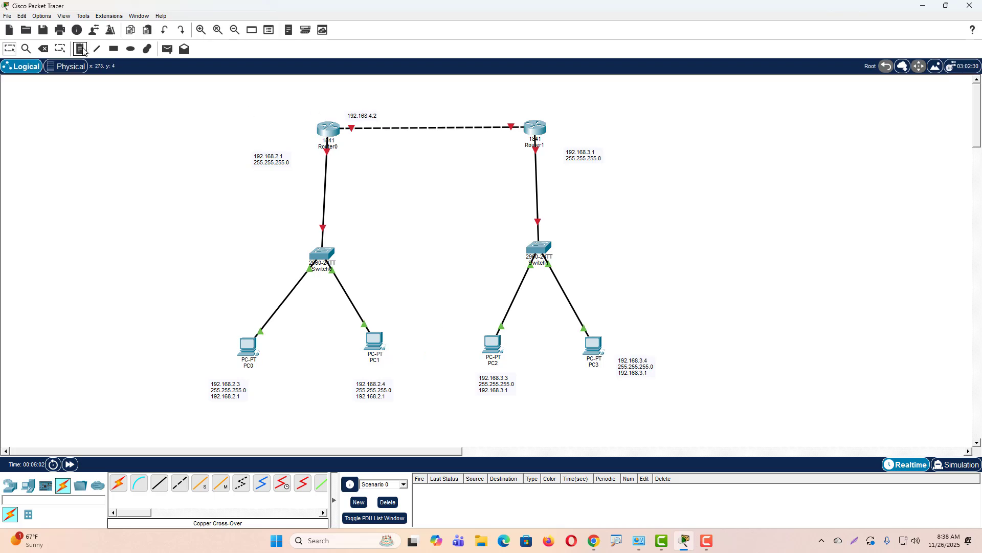
left_click(446, 104)
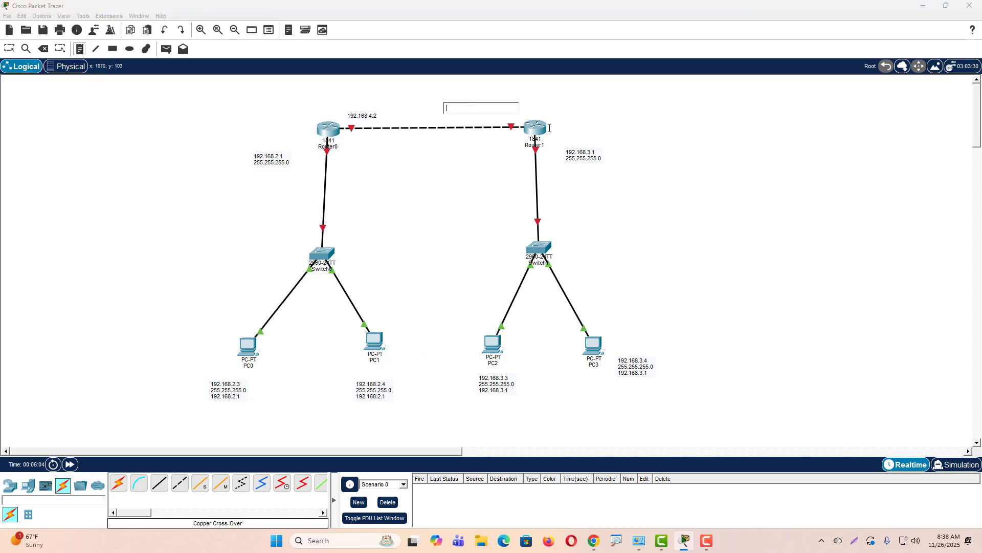
type("192.168.4.")
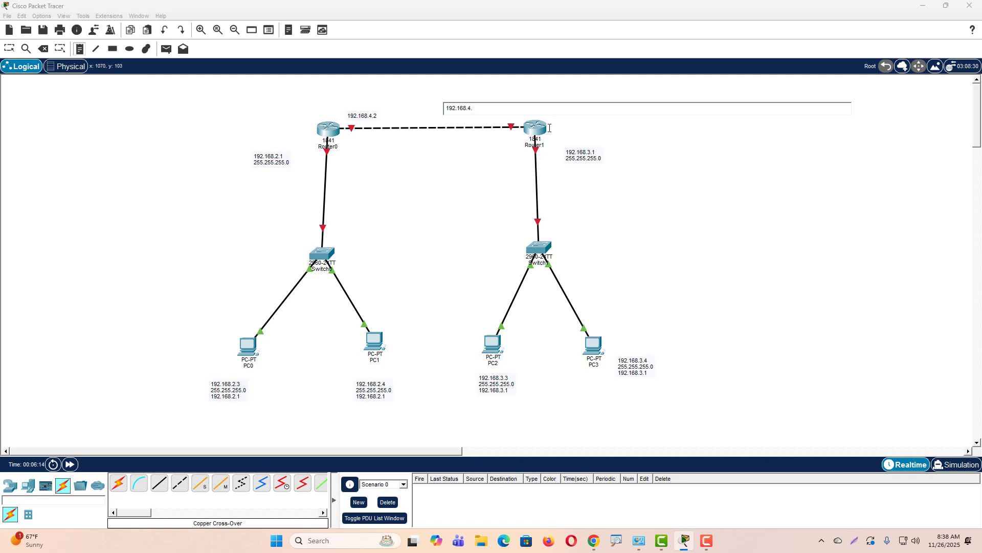
type("3")
left_click(549, 128)
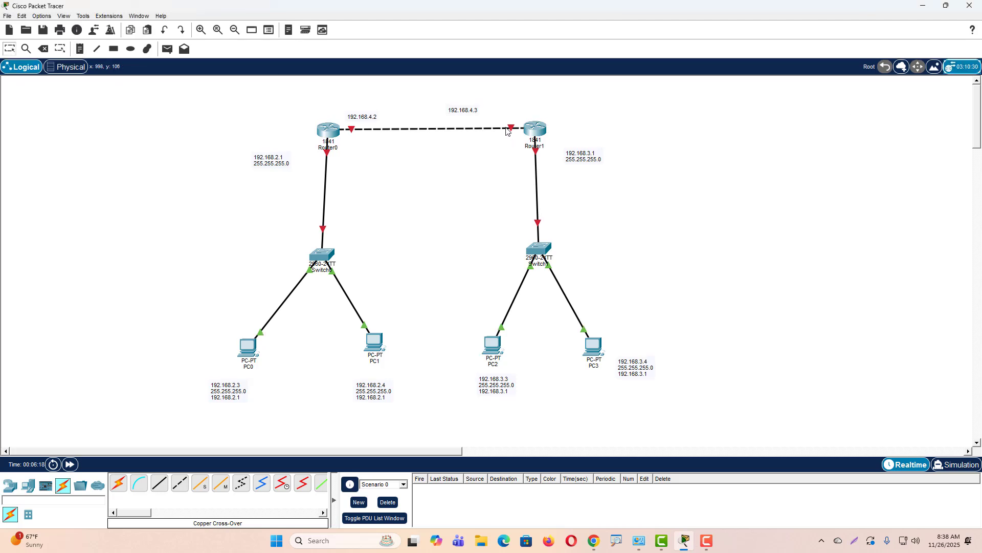
Step: Move the 192.168.4.3 note closer to Router1's end of the router-to-router link
left_click_drag(470, 111, 492, 110)
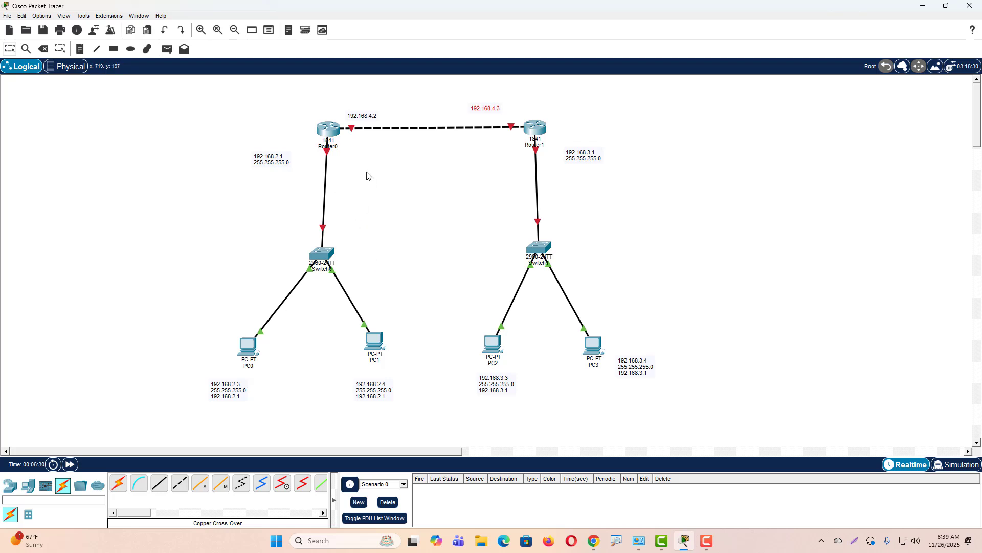
Step: Configure PC0 with static IPv4 address 192.168.2.3, subnet mask 255.255.255.0 and default gateway 192.168.2.1
left_click(249, 348)
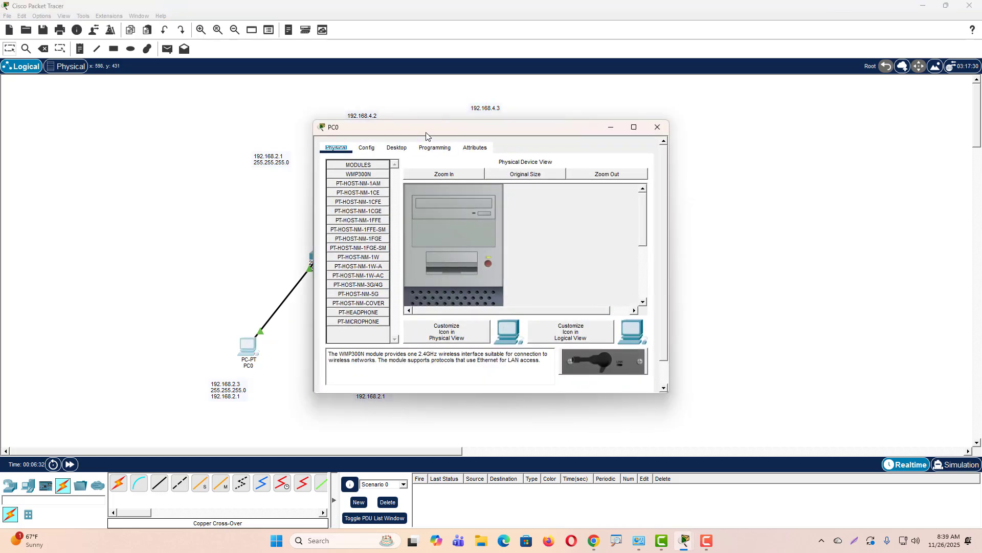
left_click_drag(425, 130, 545, 129)
left_click(518, 148)
left_click(496, 180)
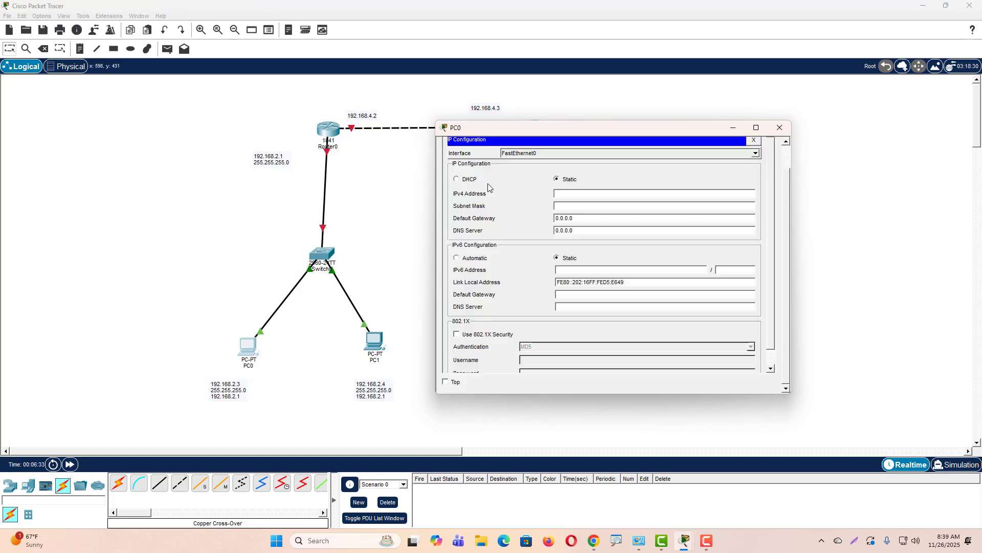
type("192.168.2.3")
key("Tab")
key("Tab")
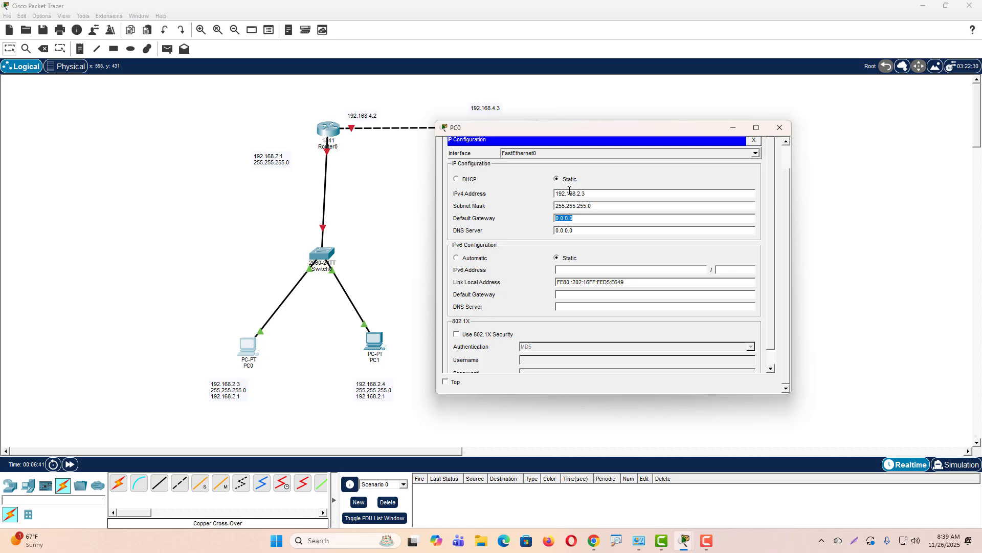
type("192.168.2.1")
key("Tab")
left_click(780, 128)
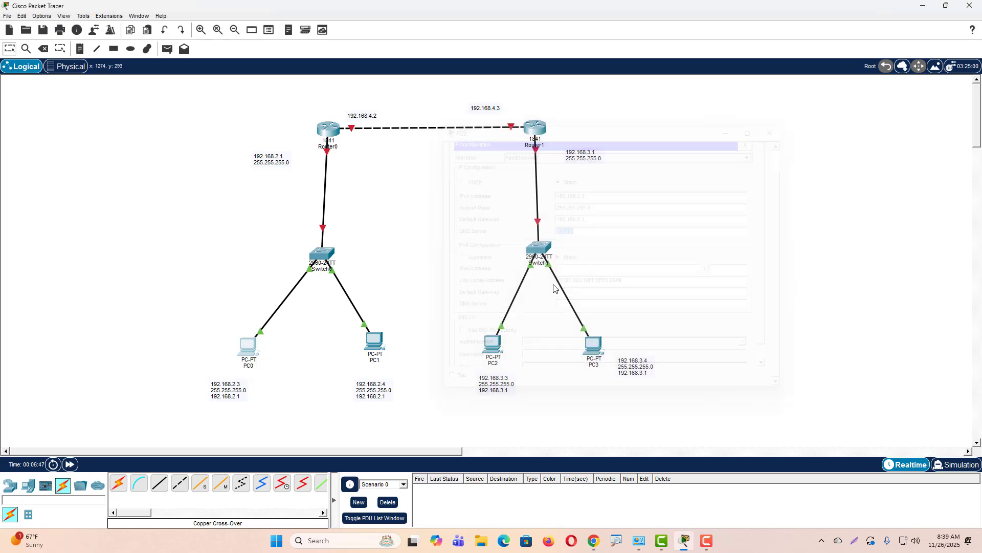
Step: Configure PC1 with static IPv4 address 192.168.2.4, subnet mask 255.255.255.0 and default gateway 192.168.2.1
left_click(379, 343)
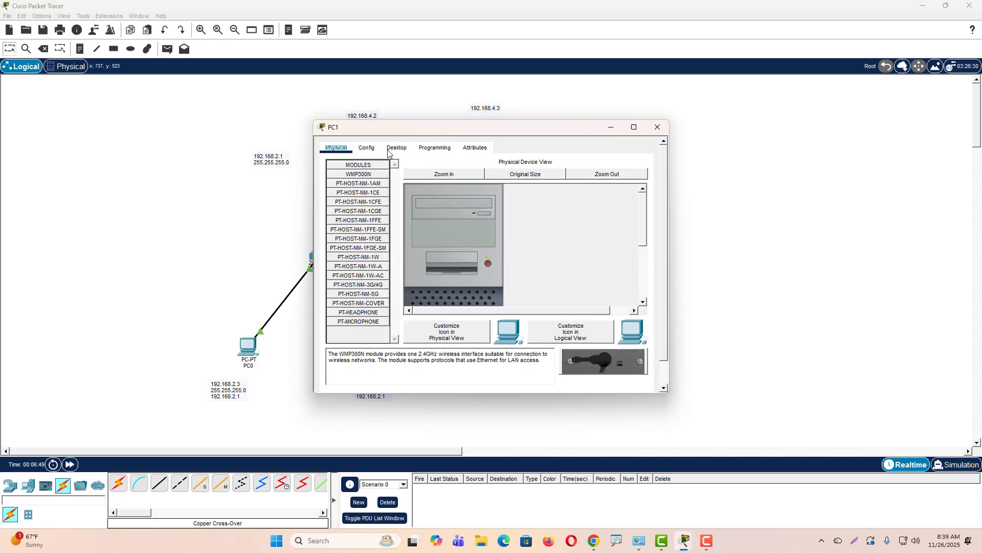
left_click(396, 147)
left_click(361, 195)
left_click_drag(384, 128, 536, 133)
left_click(591, 198)
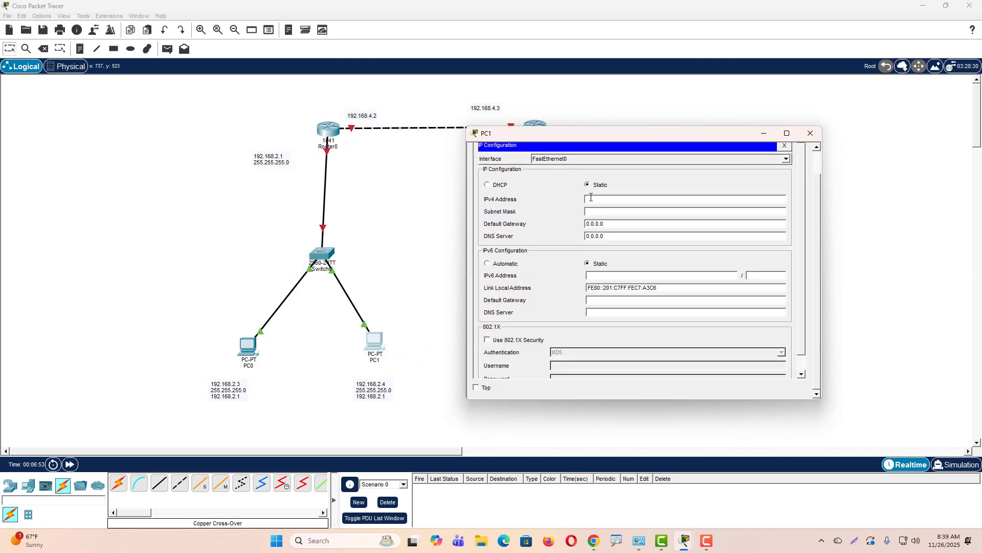
type("192.168.2.4")
key("Tab")
key("Tab")
type("192.168.2.1")
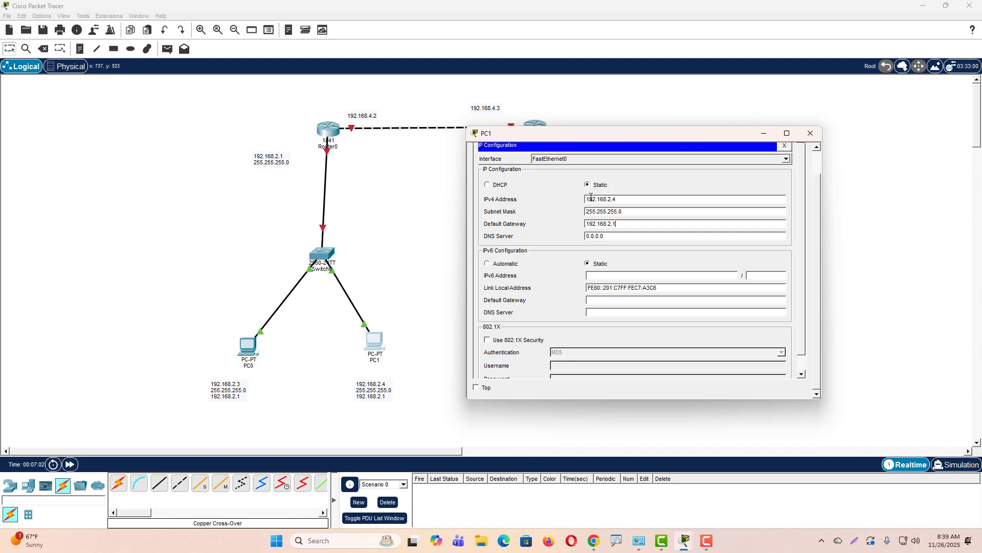
left_click(812, 136)
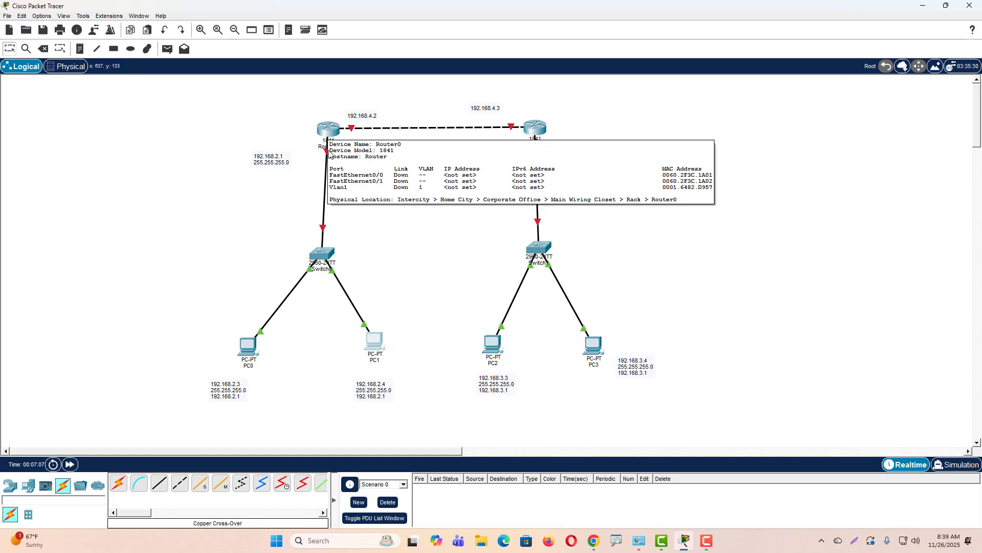
Step: Enable Router0's FastEthernet0/0 port and assign it IPv4 address 192.168.2.1 with subnet mask 255.255.255.0
mouse_move(328, 132)
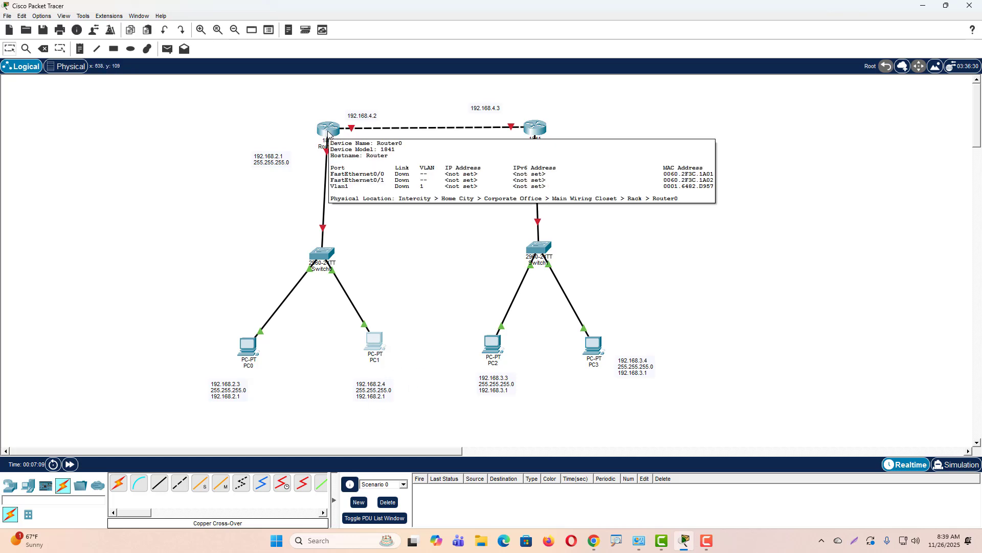
left_click(328, 132)
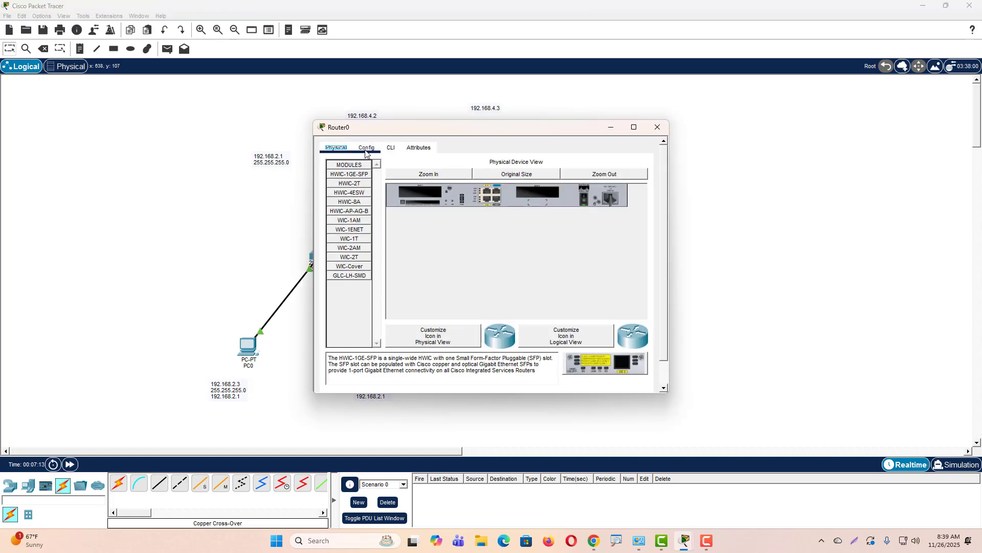
left_click(366, 149)
left_click_drag(380, 131, 545, 103)
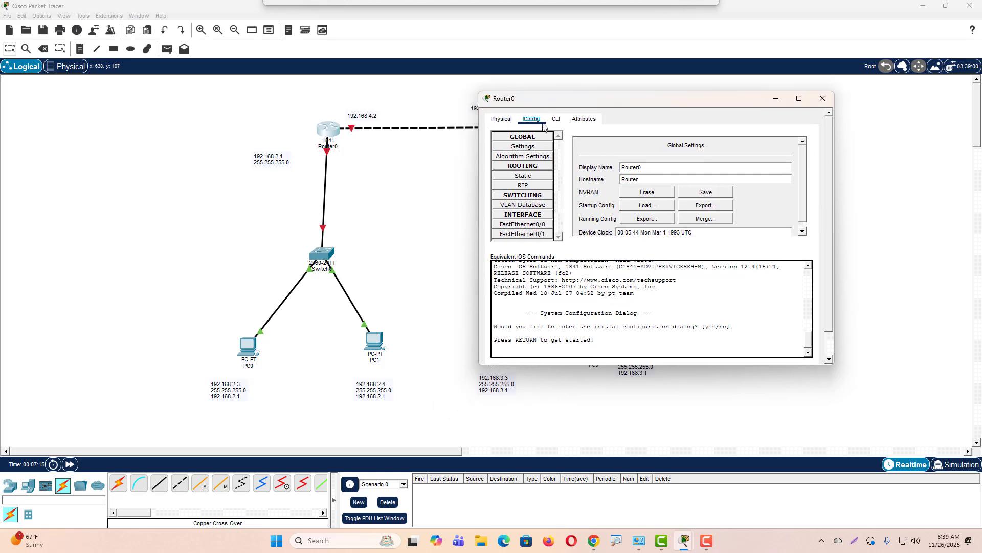
left_click(535, 224)
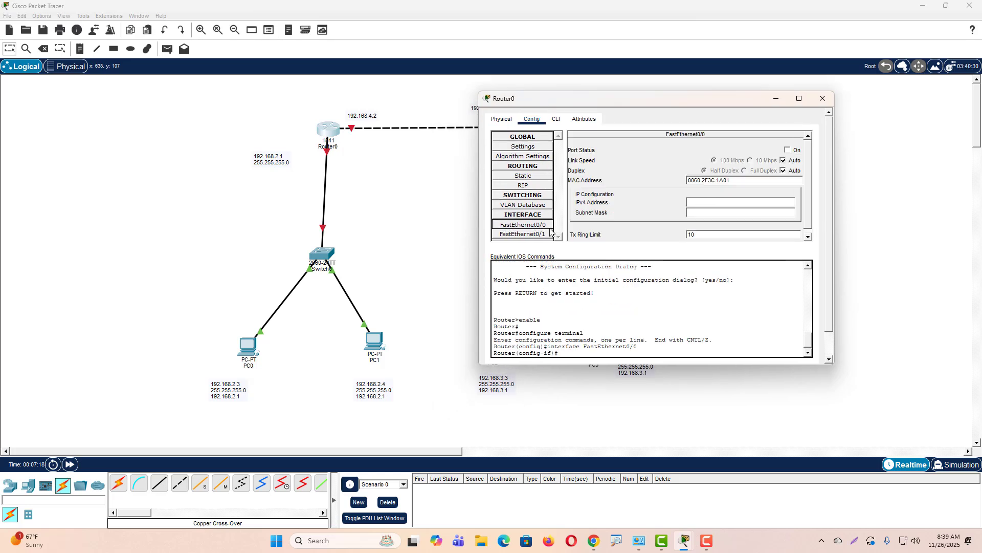
left_click(797, 150)
left_click(713, 204)
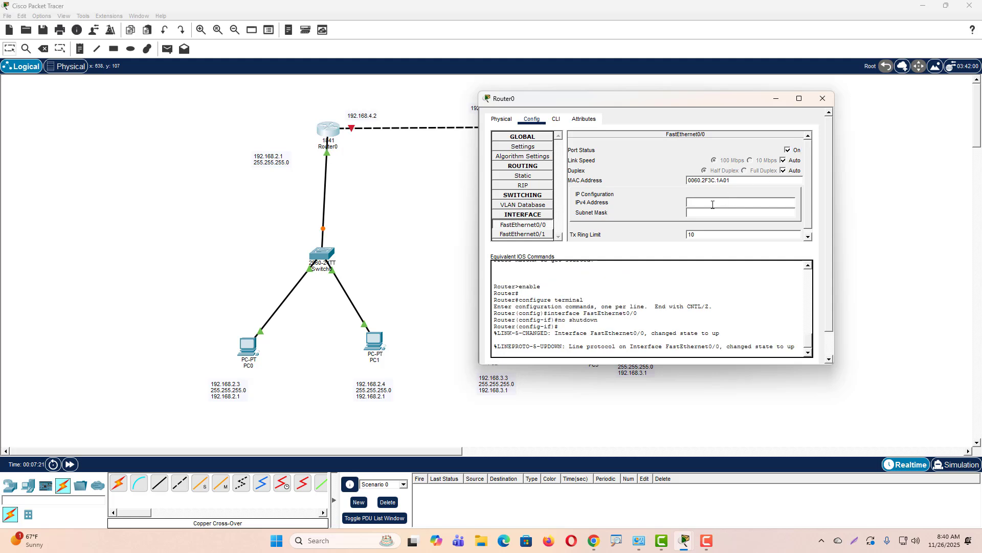
type("192.168.2.1")
key("Tab")
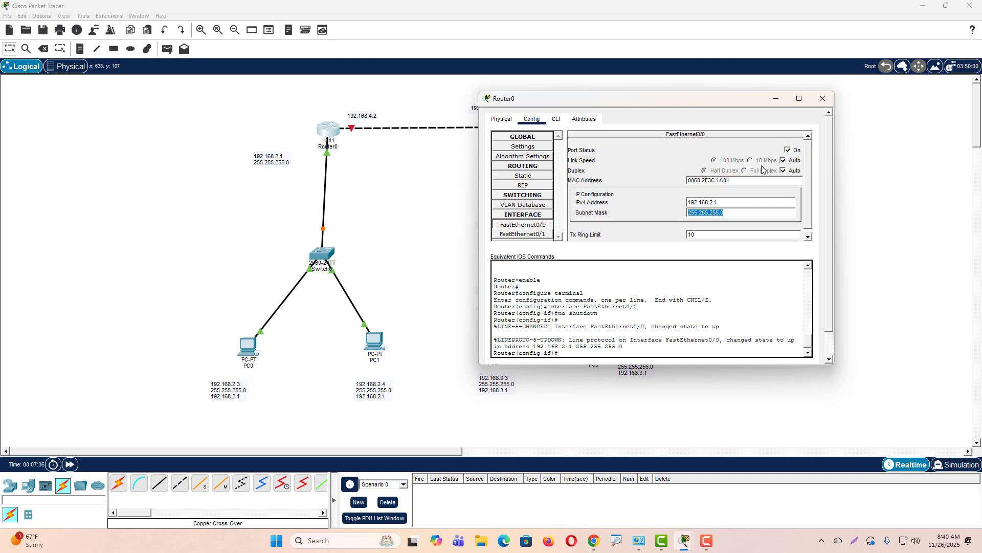
Step: Enable Router0's FastEthernet0/1 port and assign it IPv4 address 192.168.4.2 with subnet mask 255.255.255.0
left_click_drag(586, 101, 681, 126)
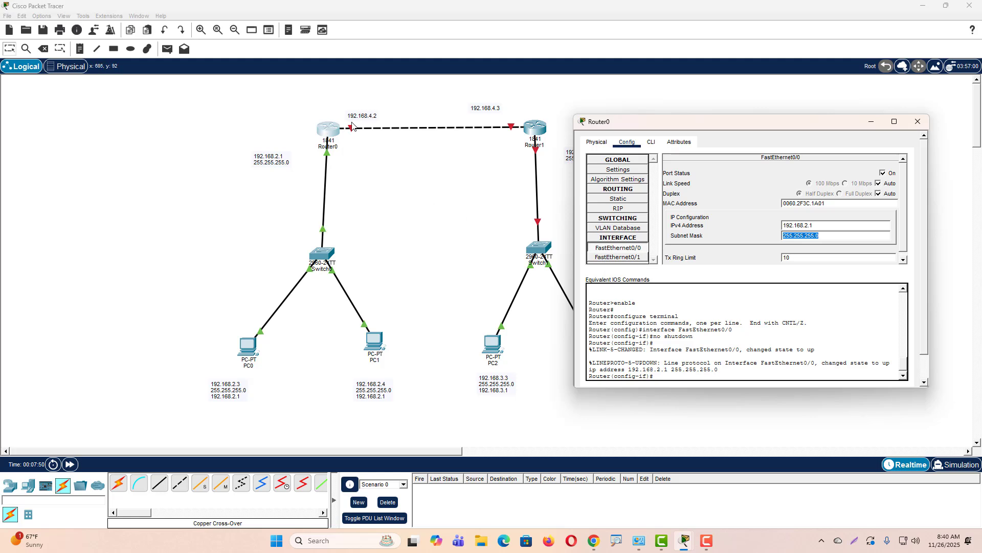
left_click(633, 259)
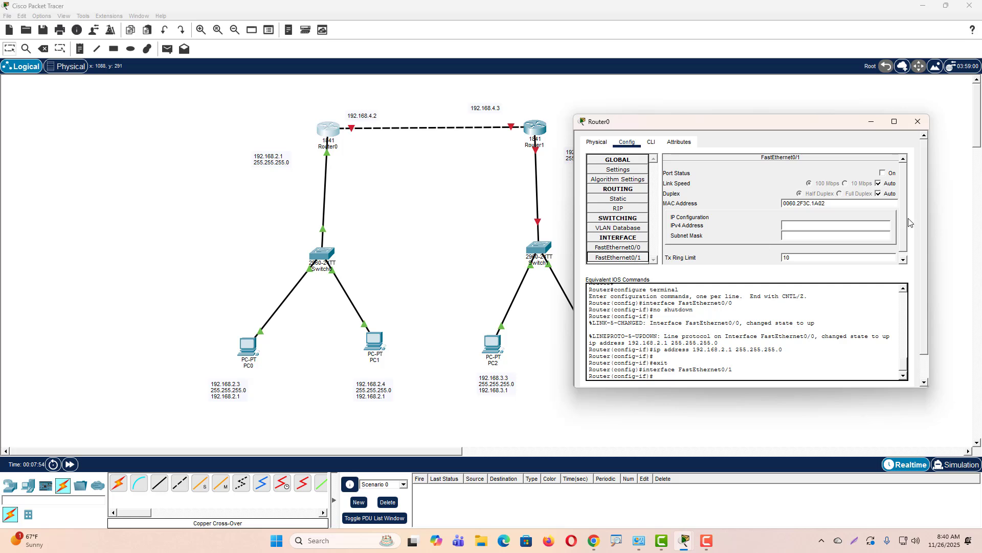
left_click(884, 173)
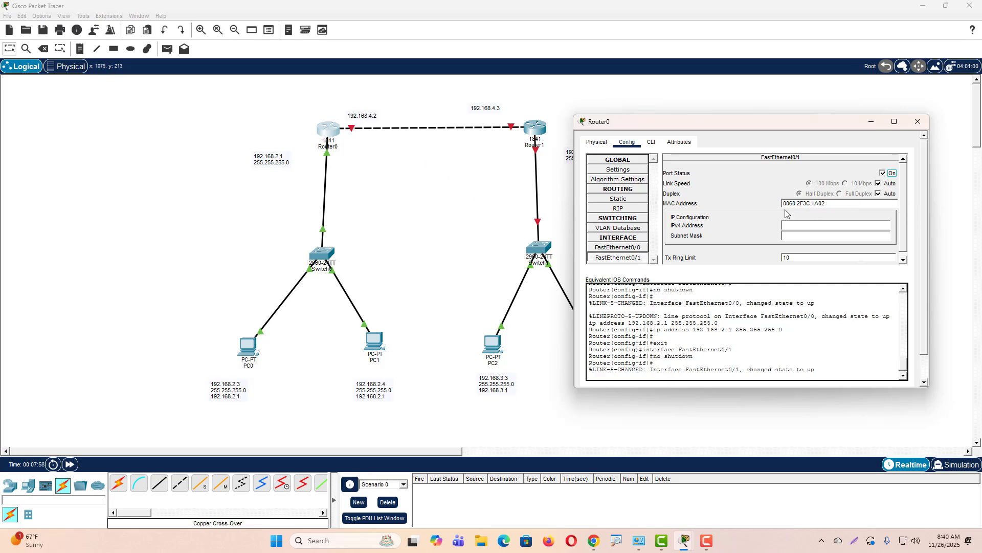
left_click(788, 226)
type("192.168.4.2")
left_click(816, 237)
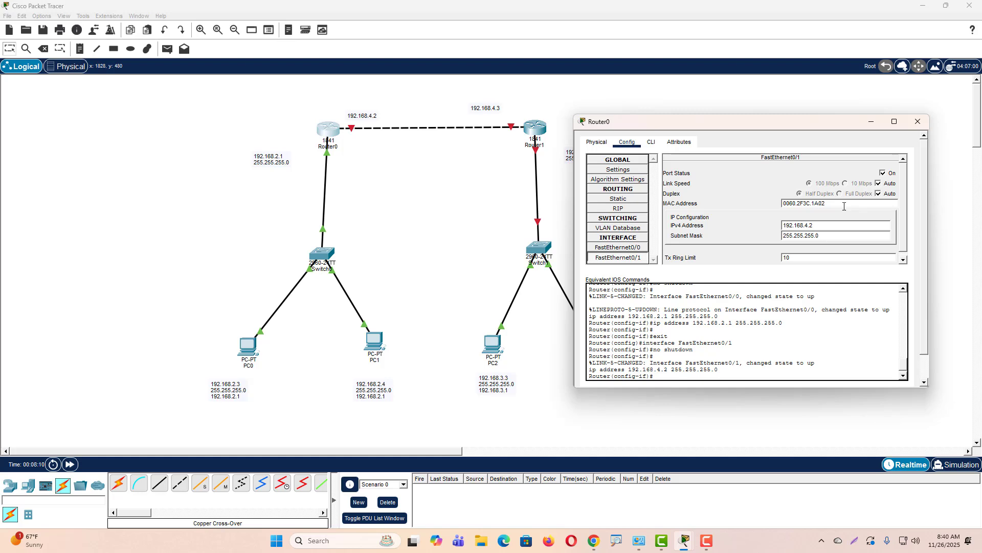
left_click(918, 122)
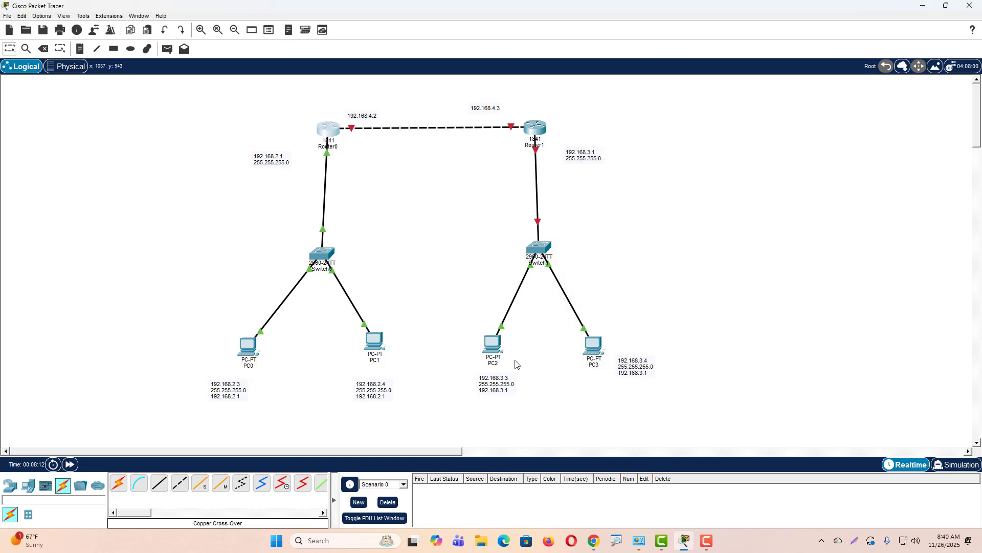
Step: Configure PC2 with static IPv4 address 192.168.3.3 and the subnet mask and default gateway from its note, 255.255.255.0 and 192.168.3.1
left_click(492, 346)
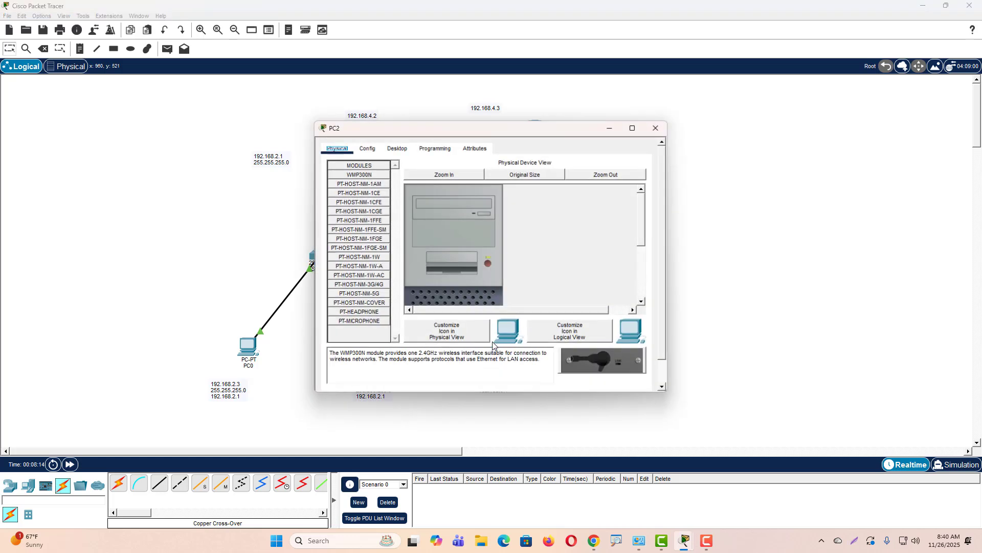
left_click_drag(508, 135, 794, 120)
left_click(681, 132)
left_click(664, 175)
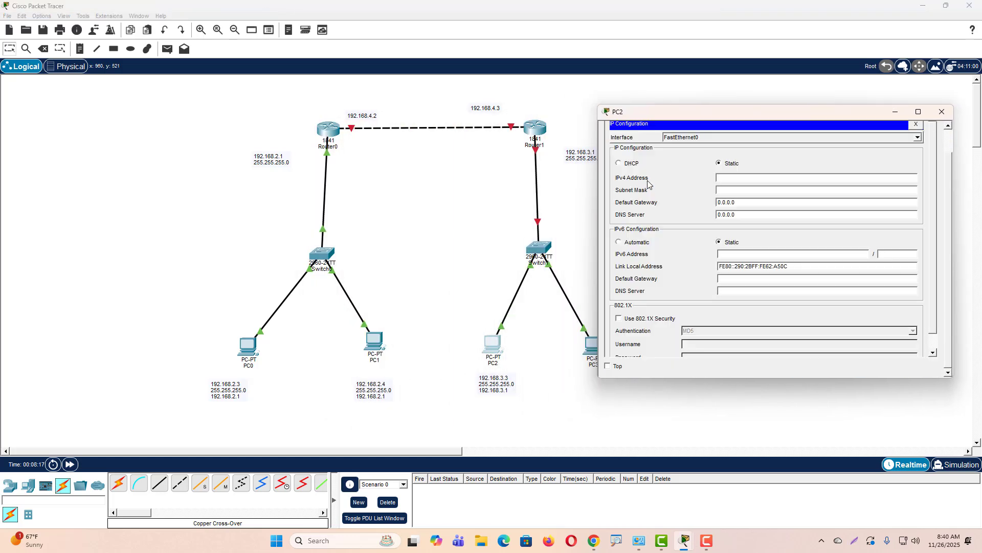
left_click(729, 182)
type("192.168.")
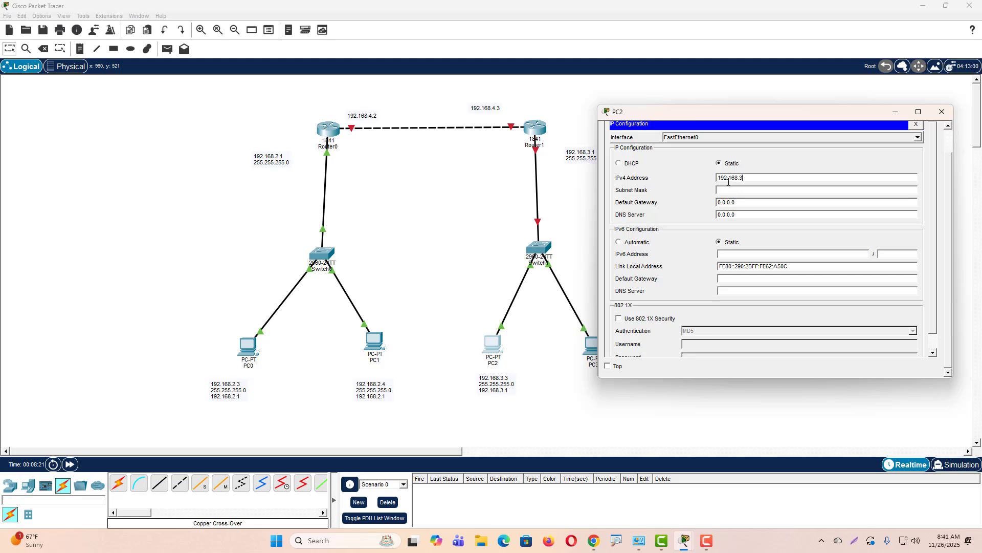
type("3.3")
key("Tab")
key("Tab")
type("19")
left_click(940, 112)
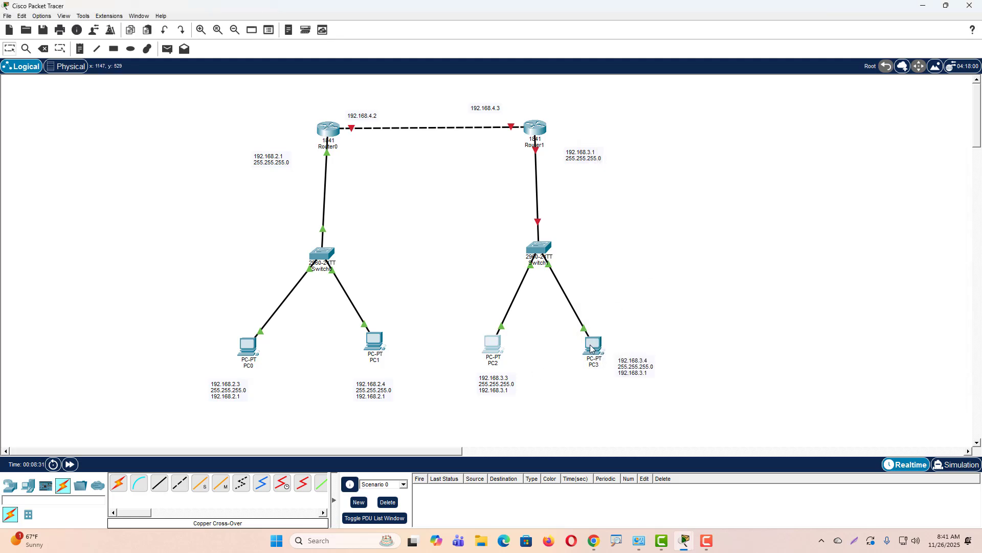
Step: Configure PC3 with static IPv4 address 192.168.3.4, subnet mask 255.255.255.0 and default gateway 192.168.3.1
left_click(591, 344)
left_click(396, 147)
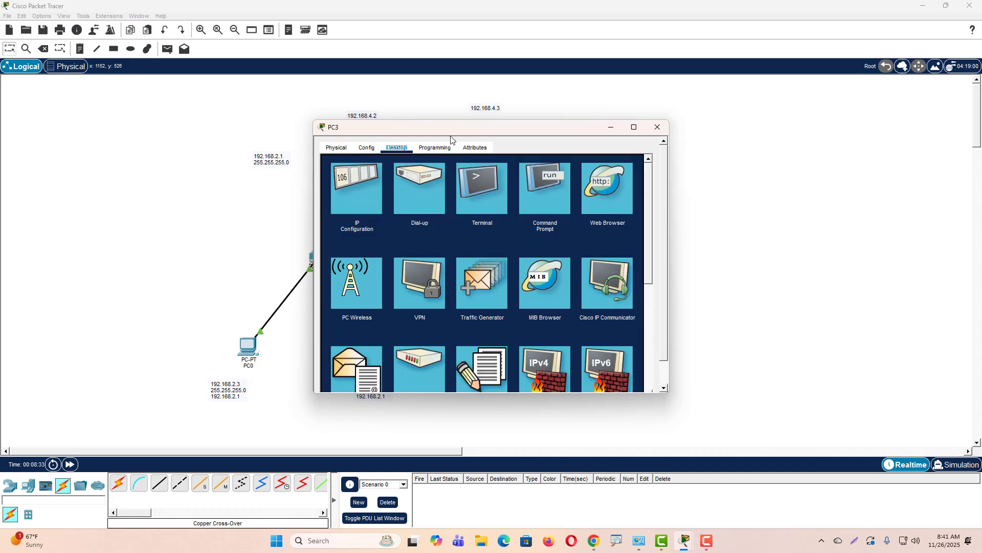
left_click_drag(458, 131, 763, 108)
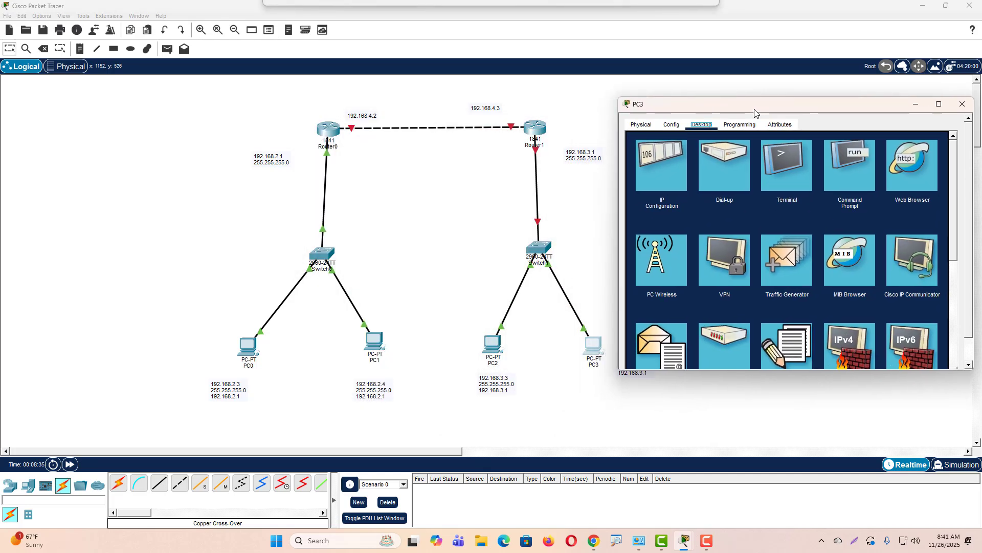
left_click(674, 158)
type("1")
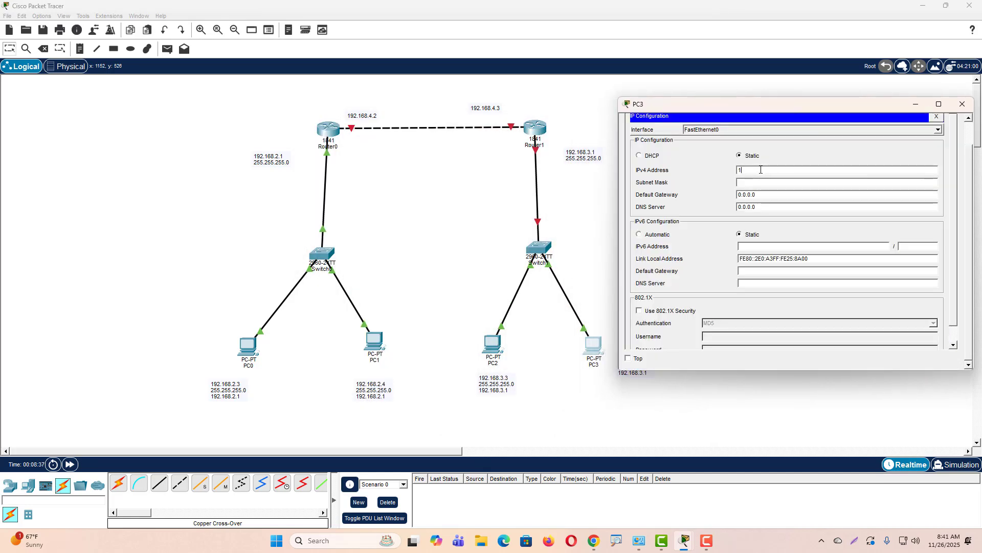
type("92.168.3.4")
left_click_drag(734, 102, 724, 67)
left_click(745, 146)
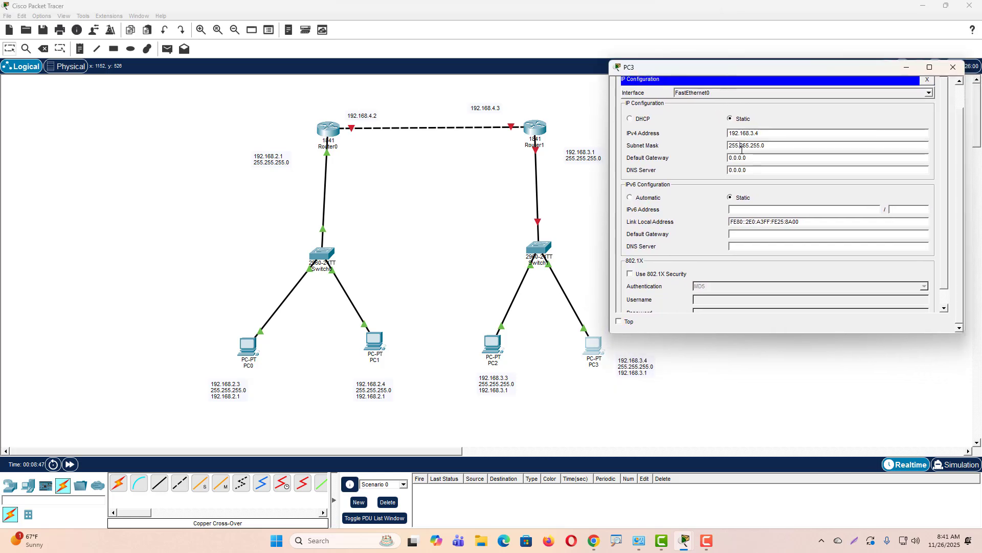
left_click_drag(744, 153, 680, 147)
type("1")
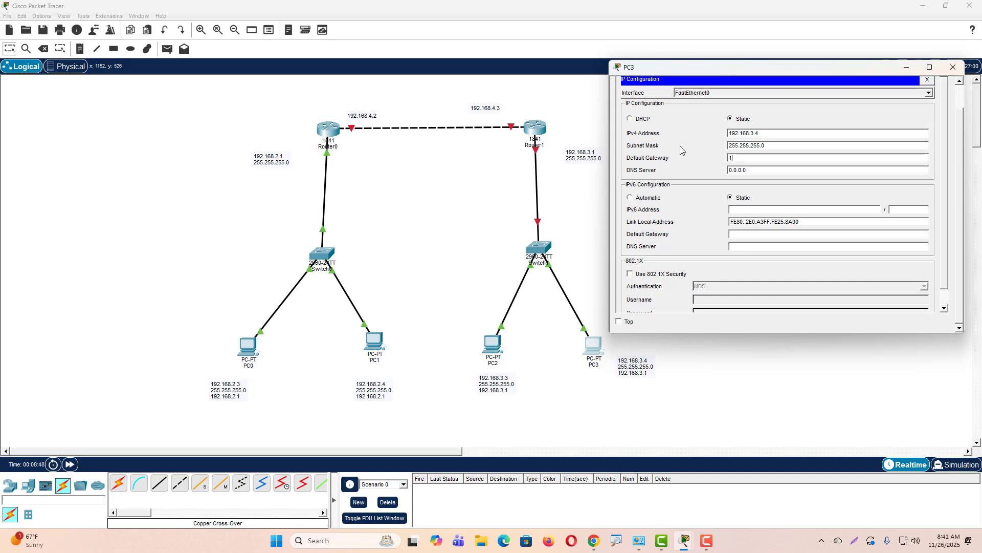
type("92.168.3.1")
left_click(953, 67)
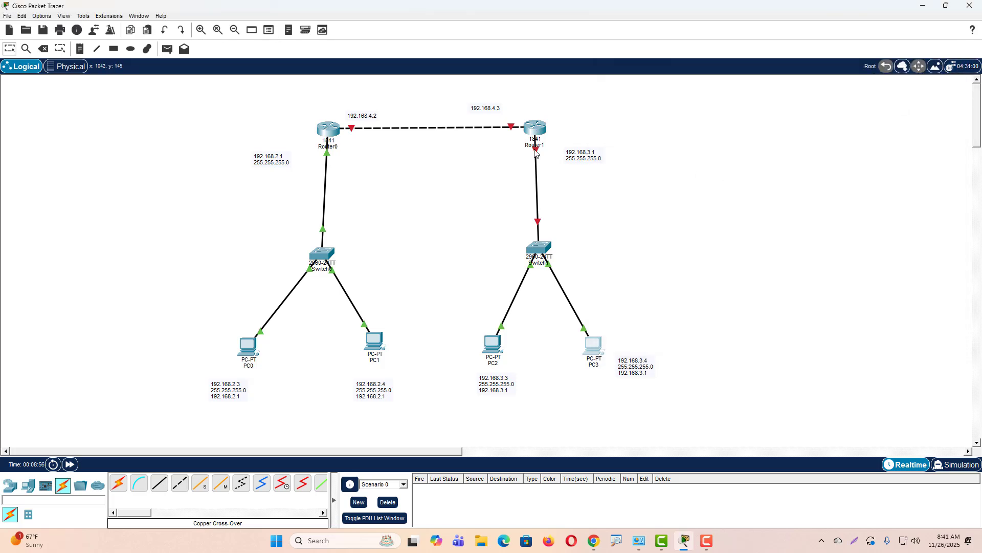
Step: Enable Router1's FastEthernet0/0 port and assign it IPv4 address 192.168.3.1 with subnet mask 255.255.255.0
left_click(537, 128)
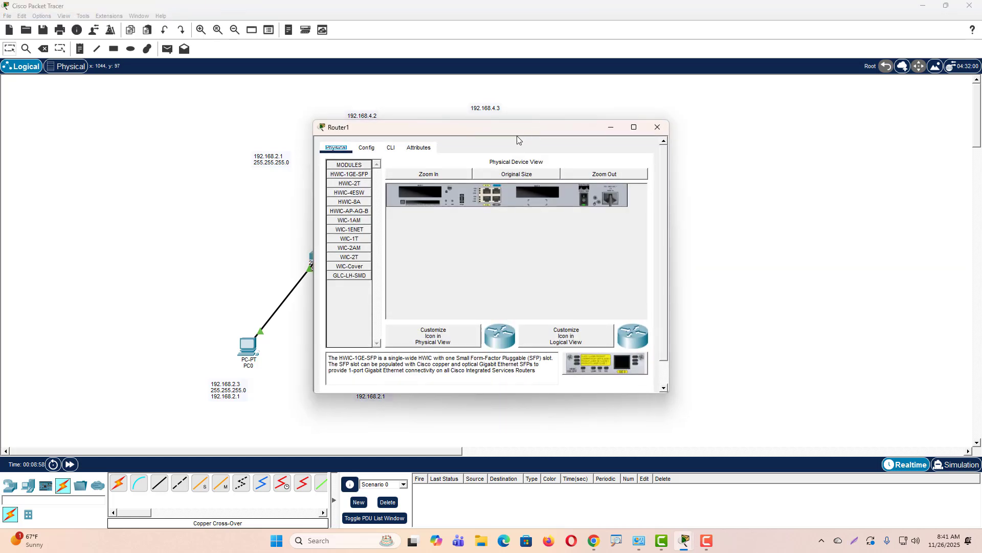
left_click_drag(473, 130, 770, 127)
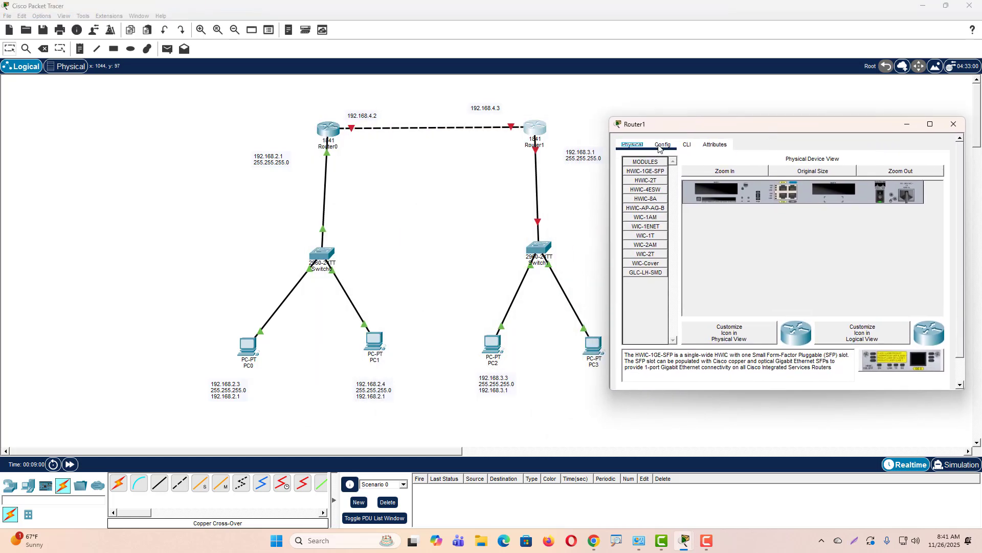
left_click(662, 145)
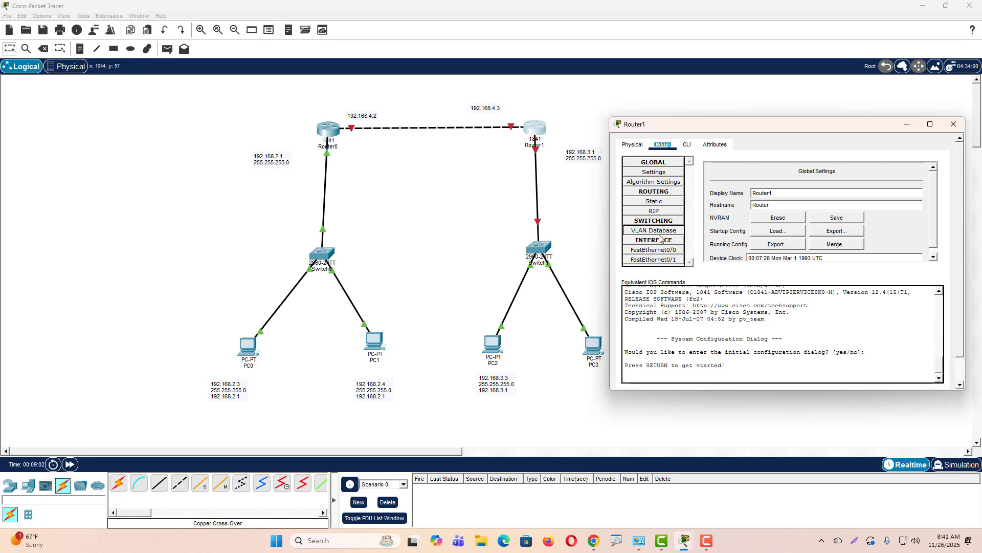
left_click(655, 251)
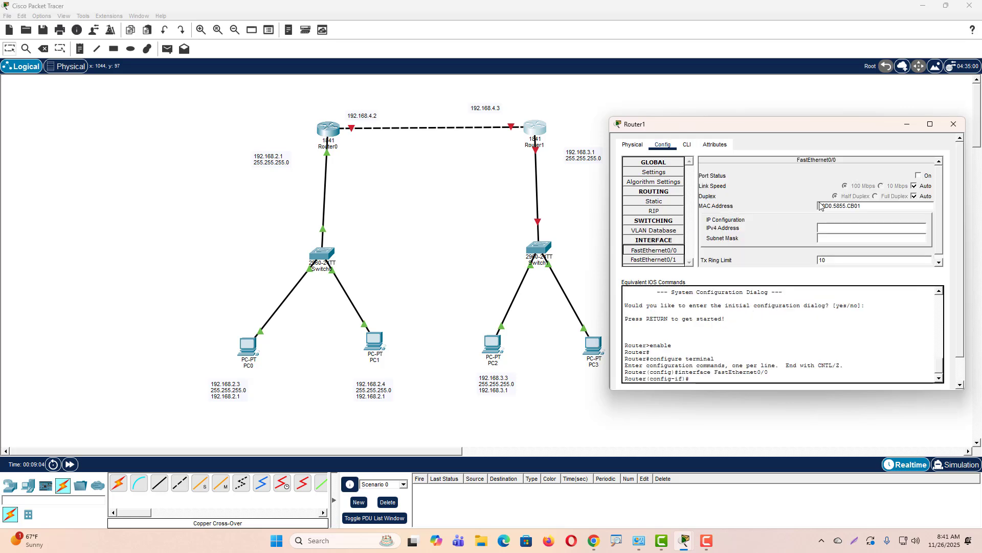
left_click(918, 175)
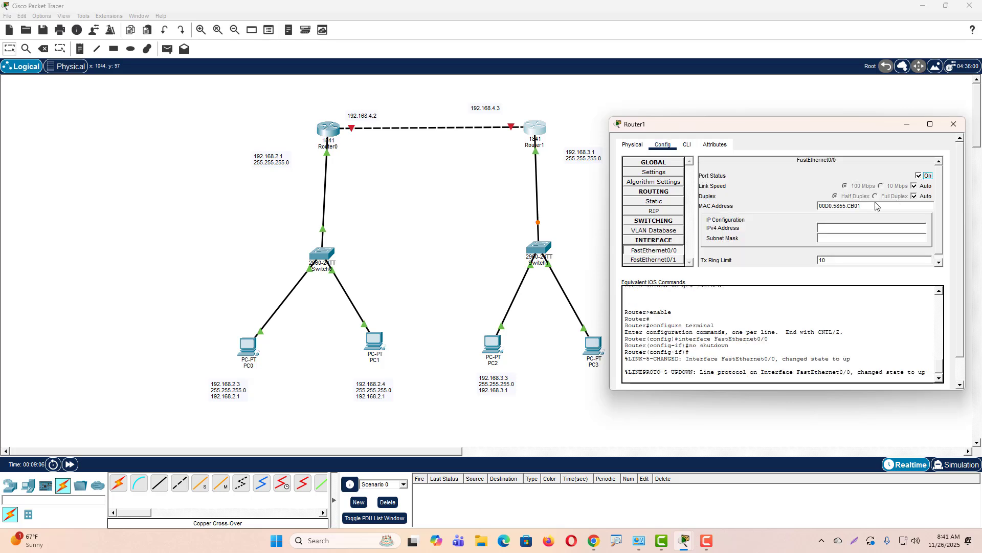
left_click(827, 228)
type("192.168.3.1")
key("Tab")
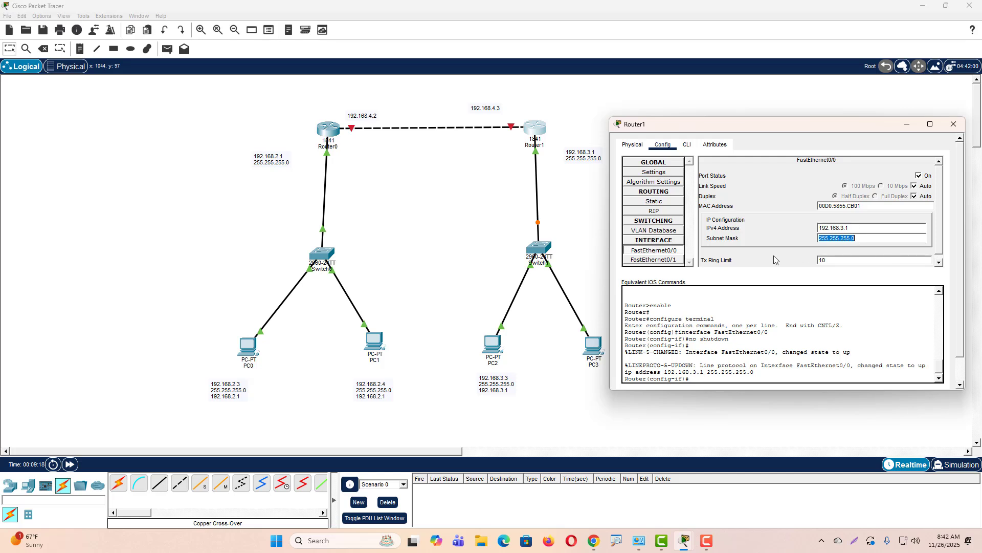
Step: Assign Router1's FastEthernet0/1 port IPv4 address 192.168.4.3 with subnet mask 255.255.255.0 and enable the port
left_click(670, 260)
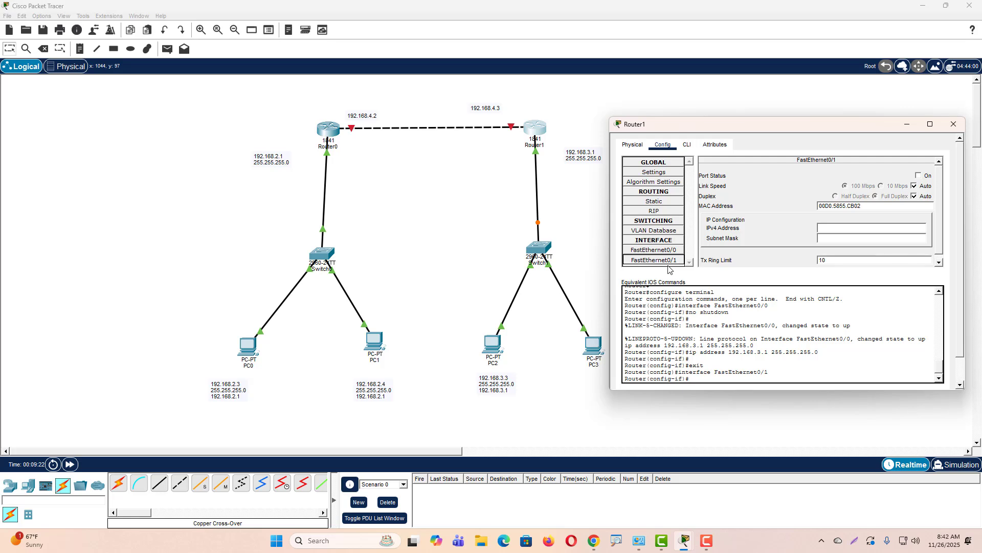
mouse_move(676, 251)
left_mouse_down()
mouse_move(648, 265)
mouse_move(661, 232)
left_mouse_up()
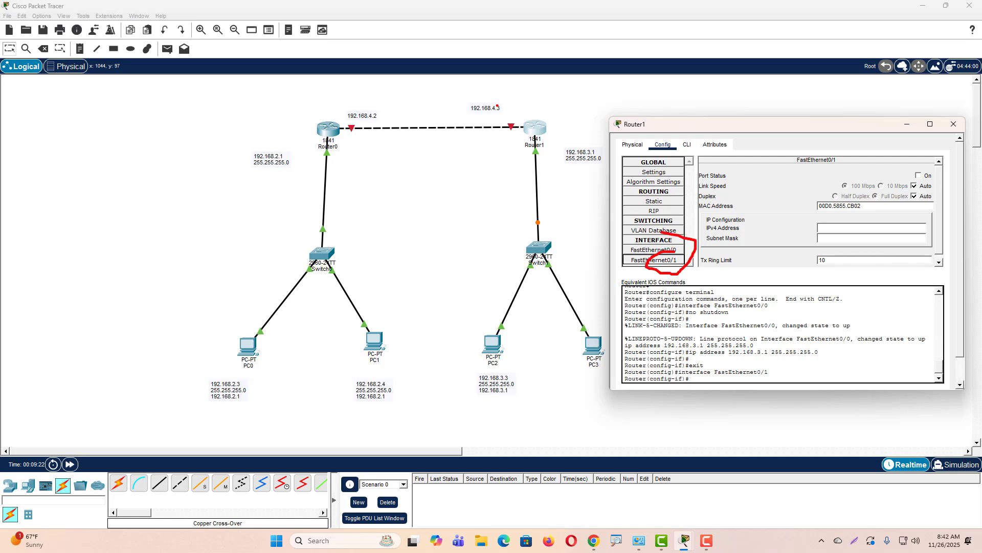
mouse_move(504, 106)
left_mouse_down()
mouse_move(492, 146)
mouse_move(512, 114)
left_mouse_up()
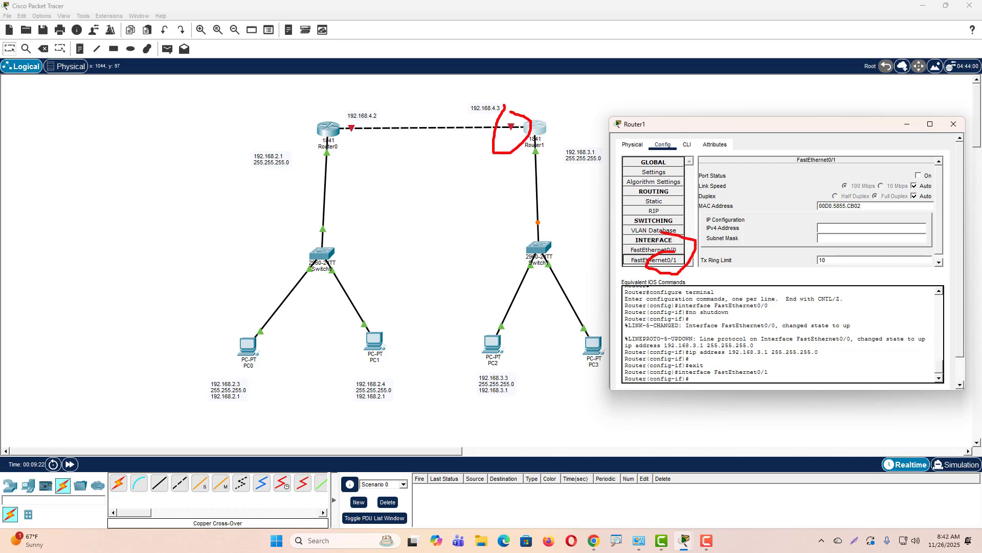
left_click(824, 230)
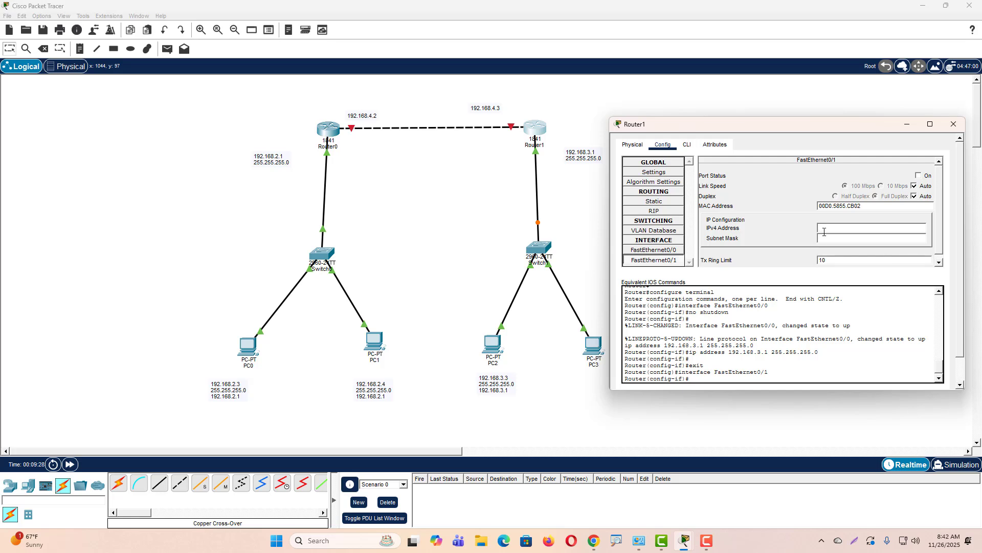
type("192.168.4.3")
key("Tab")
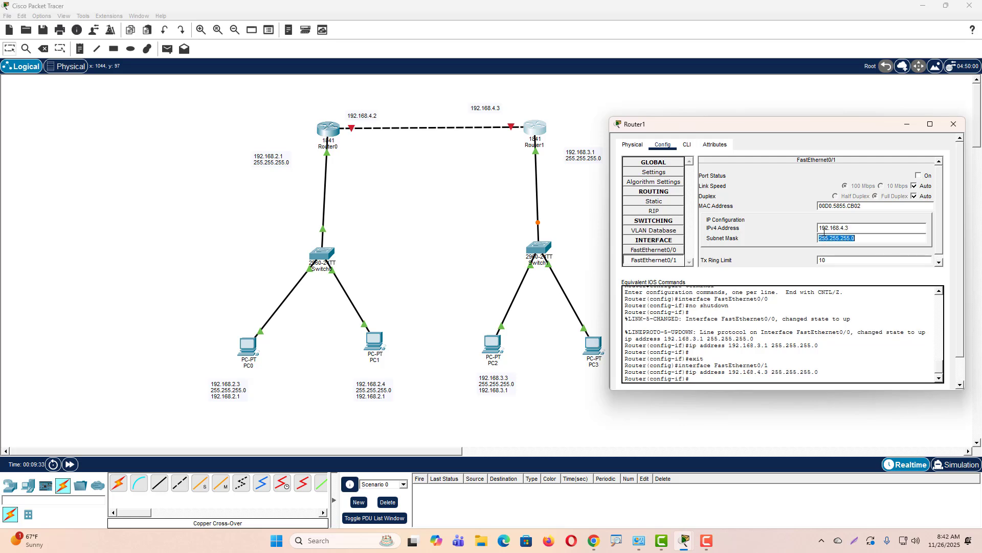
left_click(924, 177)
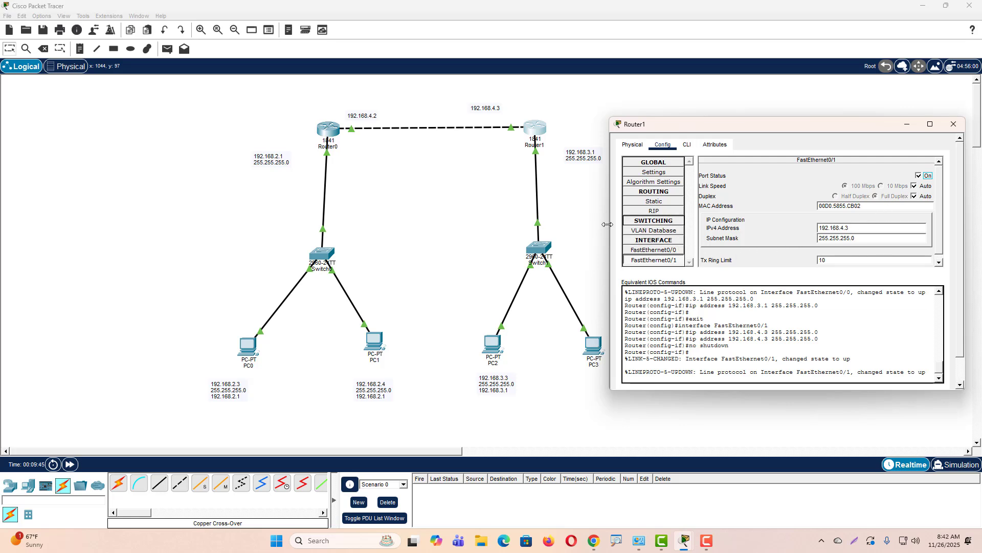
mouse_move(569, 132)
left_mouse_down()
mouse_move(597, 156)
mouse_move(581, 139)
left_mouse_up()
mouse_move(497, 94)
left_mouse_down()
mouse_move(490, 117)
mouse_move(504, 94)
left_mouse_up()
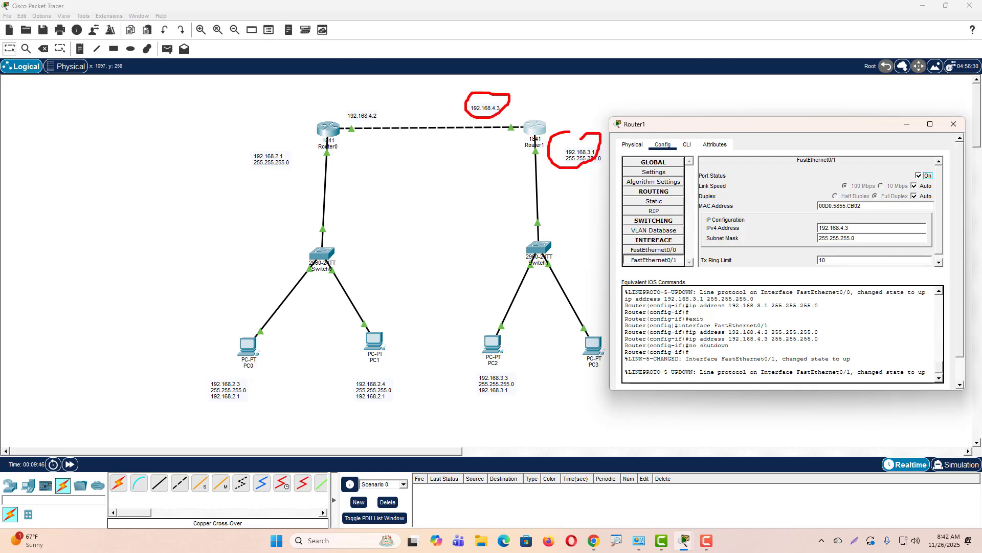
mouse_move(327, 122)
left_mouse_down()
mouse_move(290, 163)
mouse_move(253, 166)
mouse_move(280, 144)
left_mouse_up()
mouse_move(359, 105)
left_mouse_down()
mouse_move(340, 134)
mouse_move(362, 104)
left_mouse_up()
key("Escape")
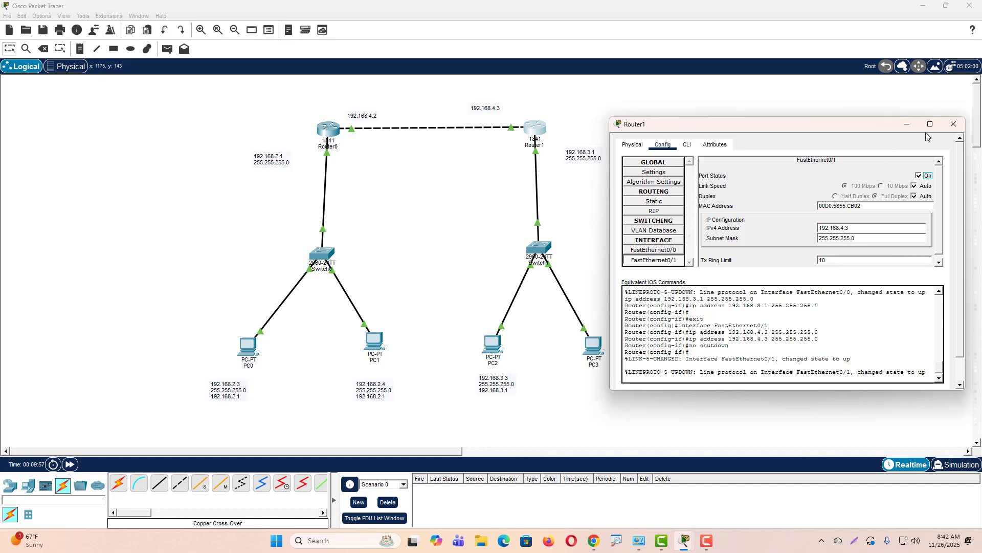
Step: Close Router1's configuration and add network 192.168.4.0 to Router0's RIP routing
left_click(954, 125)
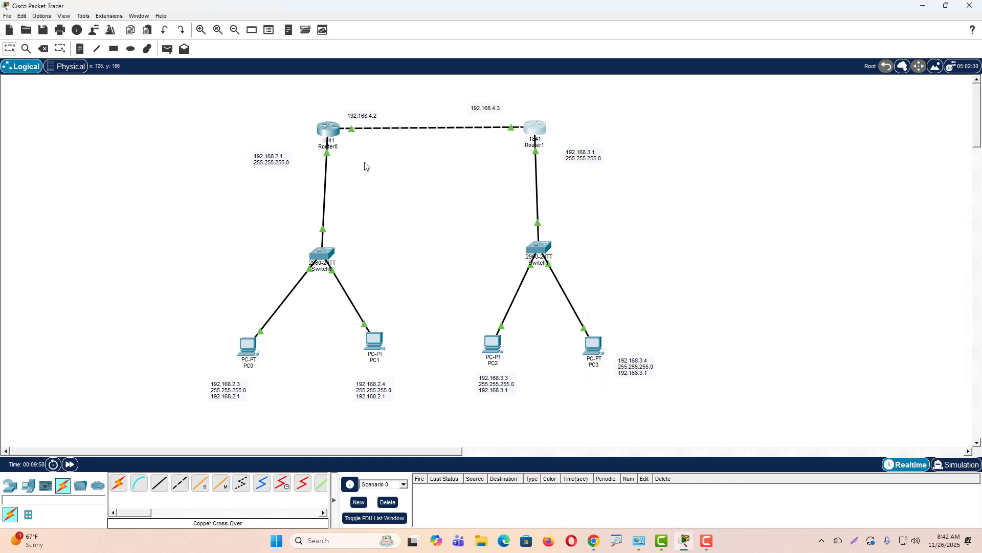
left_click(333, 132)
left_click_drag(383, 121, 670, 94)
left_click(552, 199)
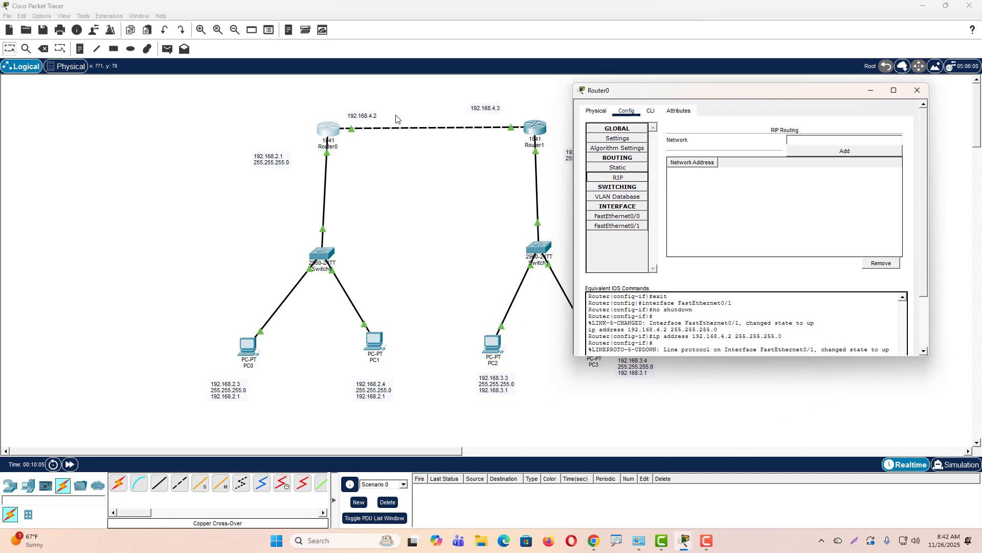
left_click(796, 137)
type("192.168.4")
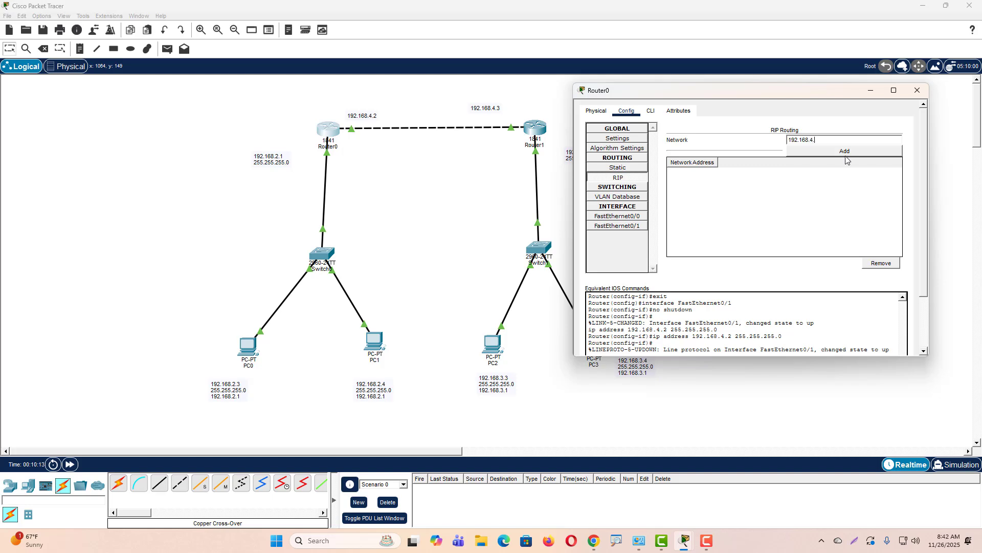
type(".2")
left_click(846, 155)
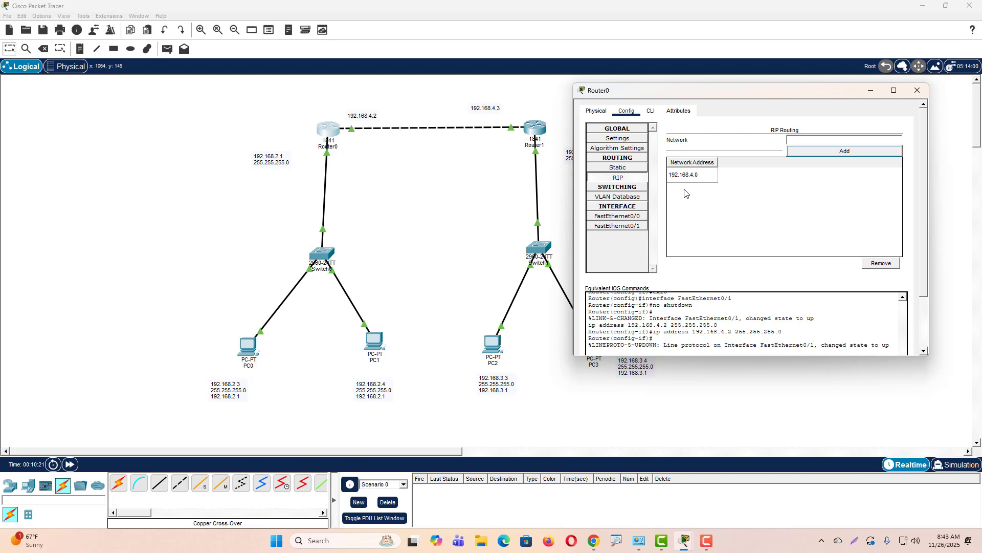
mouse_move(685, 160)
left_mouse_down()
mouse_move(715, 170)
mouse_move(665, 193)
mouse_move(719, 170)
mouse_move(694, 224)
left_mouse_up()
mouse_move(370, 95)
left_mouse_down()
mouse_move(336, 105)
mouse_move(392, 102)
mouse_move(365, 96)
mouse_move(368, 170)
left_mouse_up()
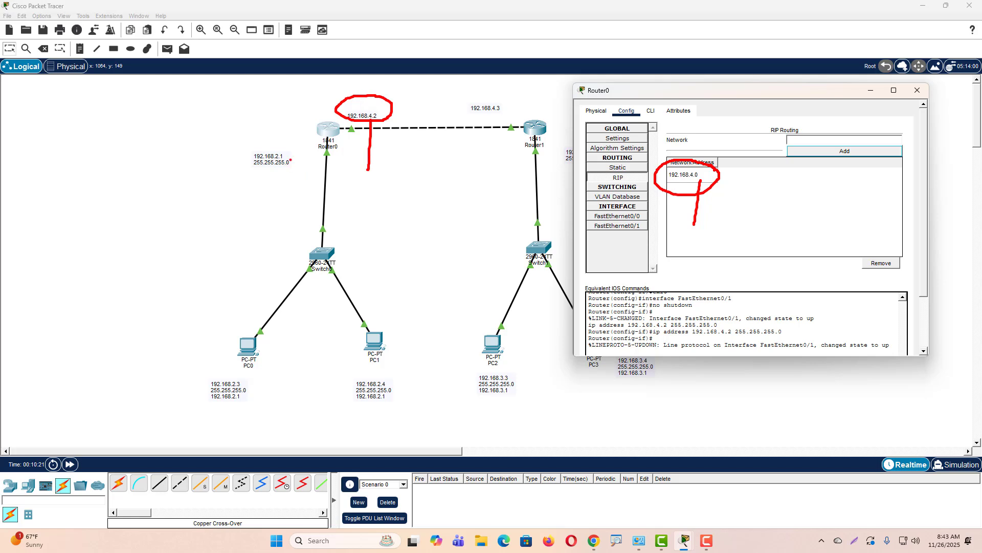
mouse_move(291, 161)
left_mouse_down()
mouse_move(246, 149)
mouse_move(285, 153)
mouse_move(281, 207)
left_mouse_up()
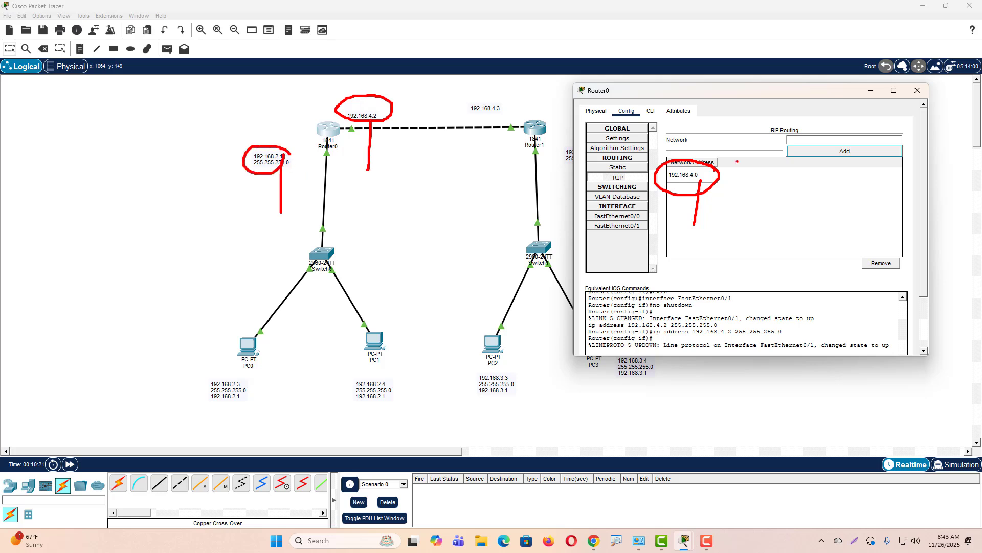
key("Escape")
Step: Add Router0's LAN network 192.168.2.0 to its RIP routing
left_click(806, 139)
type("192")
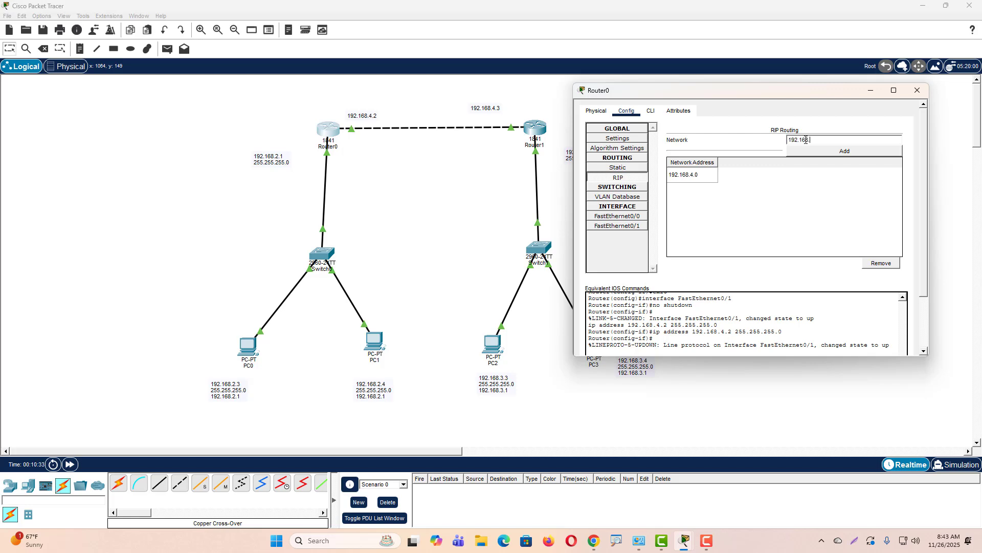
type(".168.2.0")
left_click(815, 150)
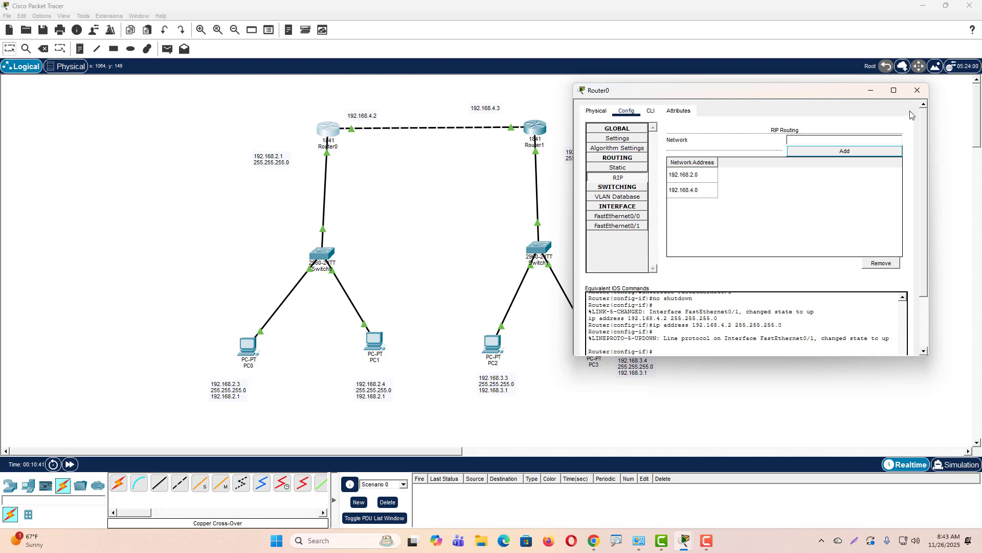
Step: Save Router0's running configuration to NVRAM and close the router's configuration
left_click(618, 138)
left_click(801, 184)
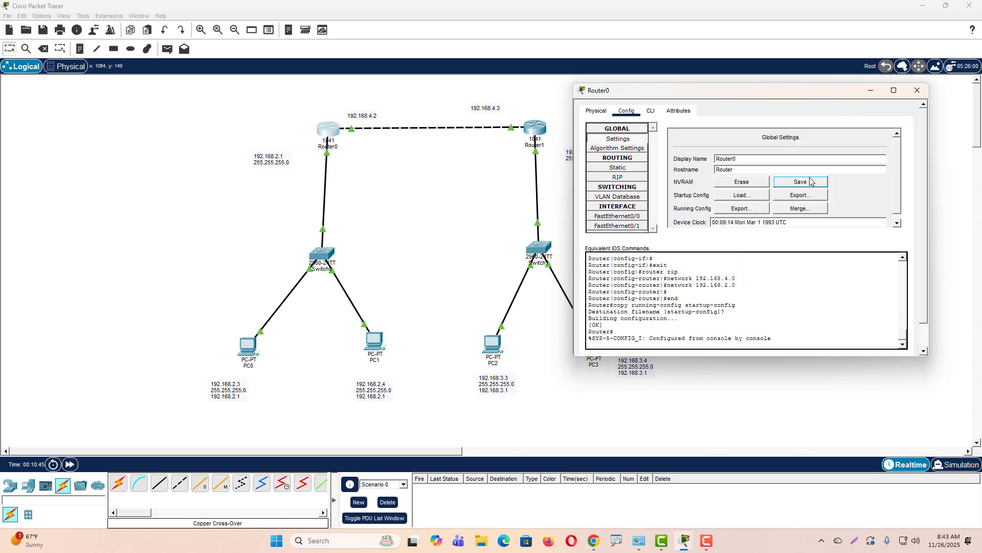
left_click(917, 92)
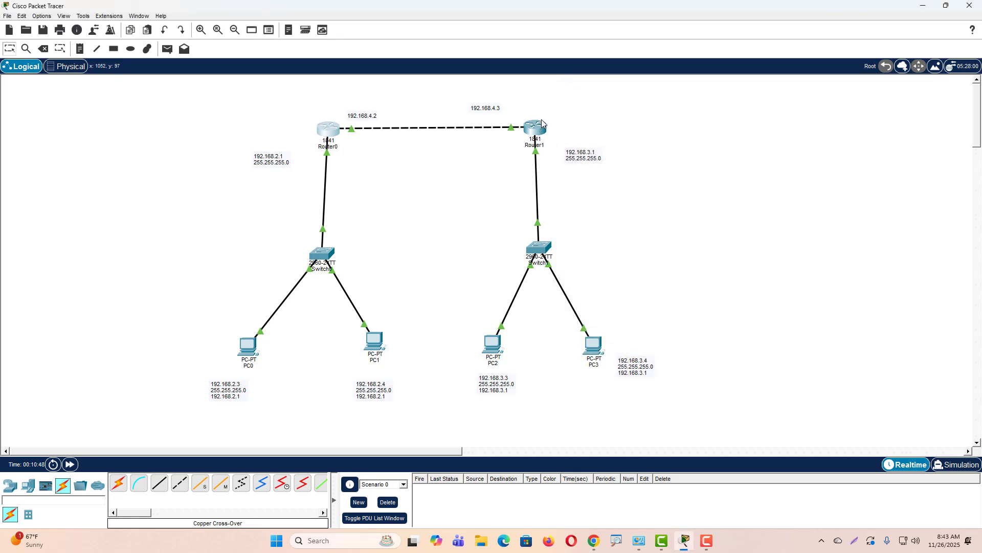
mouse_move(545, 104)
left_mouse_down()
mouse_move(511, 117)
mouse_move(555, 110)
mouse_move(527, 92)
left_mouse_up()
left_click_drag(468, 117, 497, 113)
left_click_drag(592, 153, 623, 145)
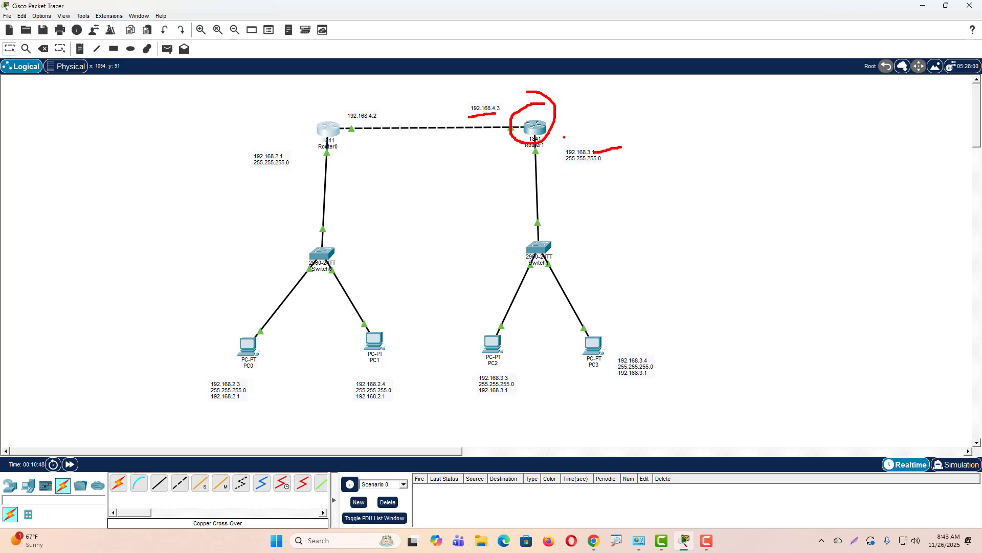
key("Escape")
Step: Add the inter-router network 192.168.4.0 to Router1's RIP routing
left_click(530, 132)
left_click_drag(531, 130, 841, 92)
left_click(657, 183)
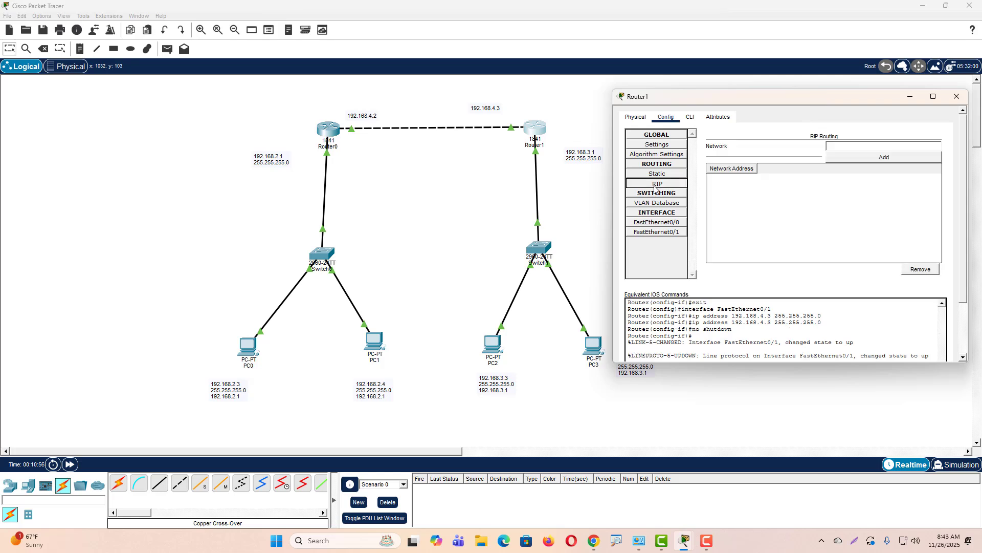
left_click(842, 145)
type("168.4.0")
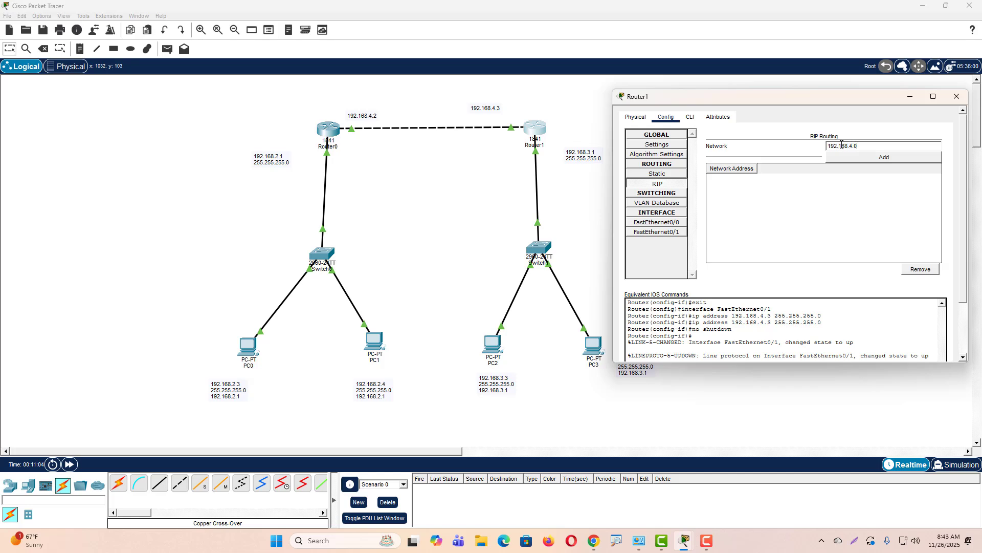
left_click(841, 157)
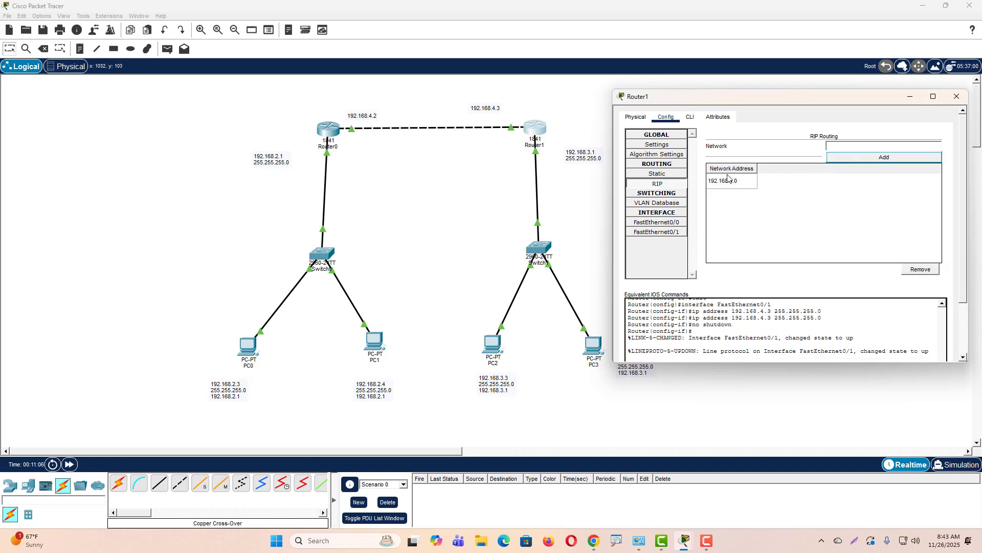
Step: Add Router1's LAN network 192.168.3.0 to its RIP routing
left_click(846, 147)
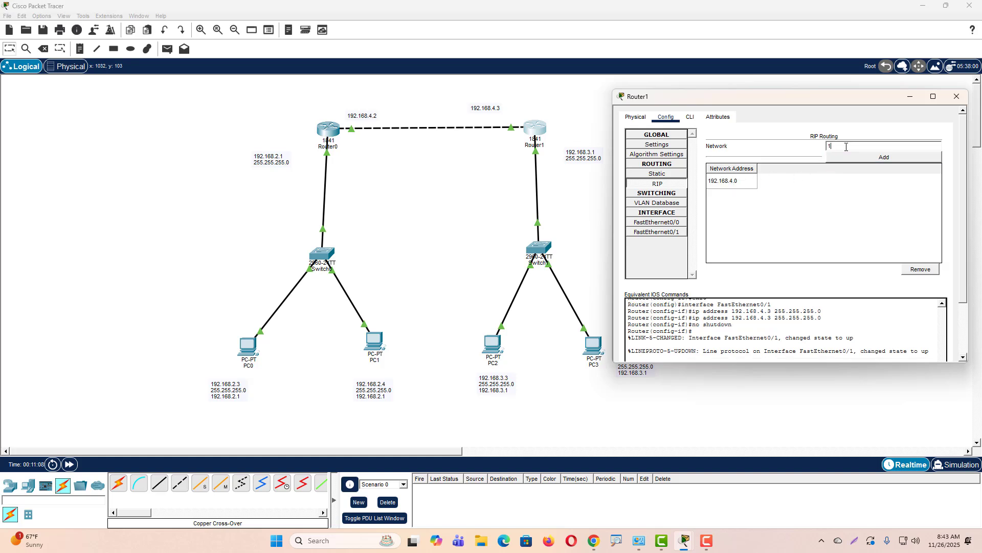
type("192")
type(".168.3.0")
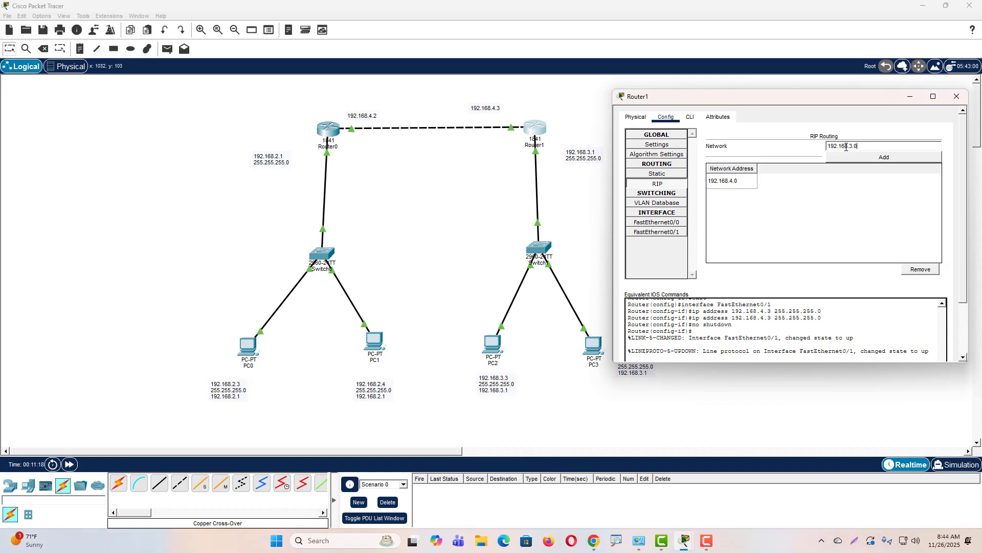
left_click(848, 158)
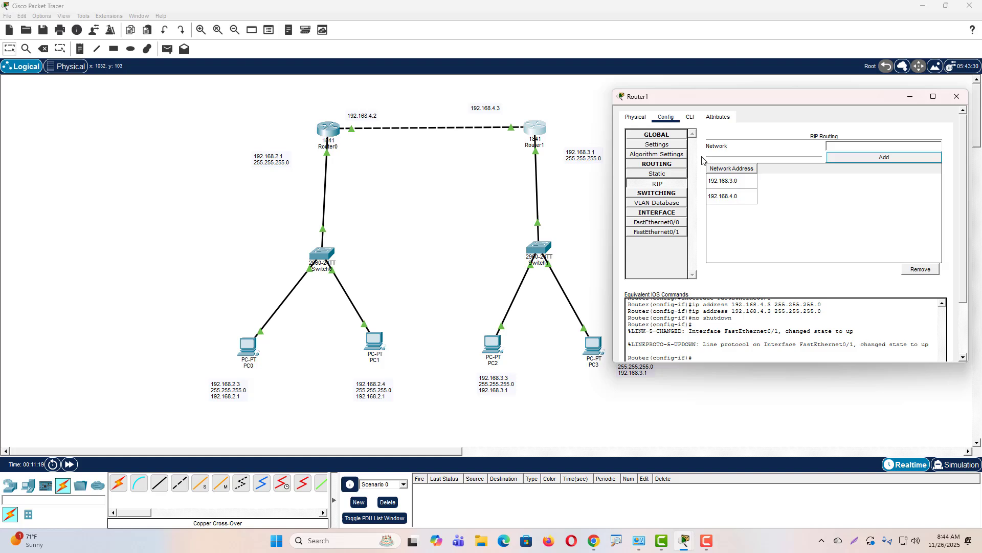
Step: Save Router1's running configuration to NVRAM and close the router's configuration
left_click(666, 145)
left_click(827, 192)
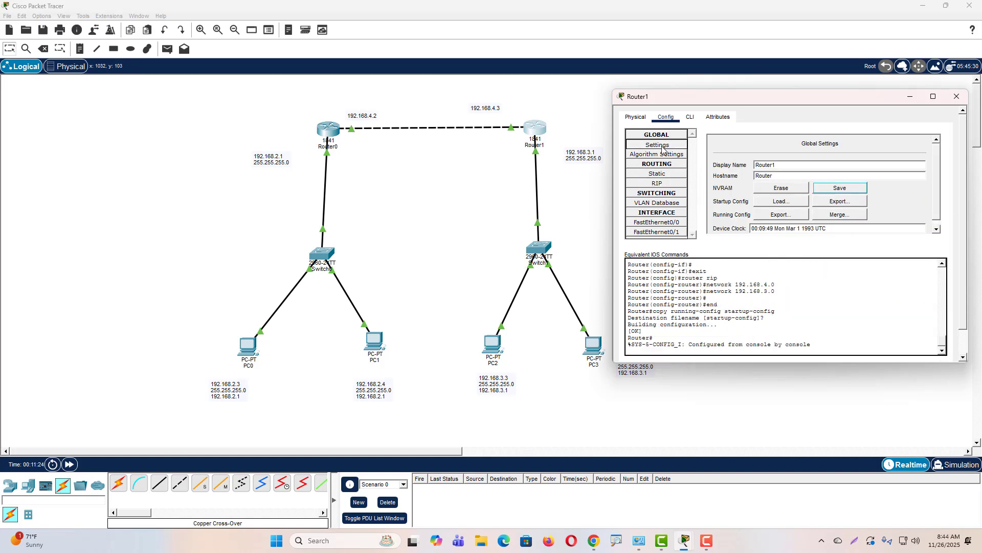
left_click(838, 189)
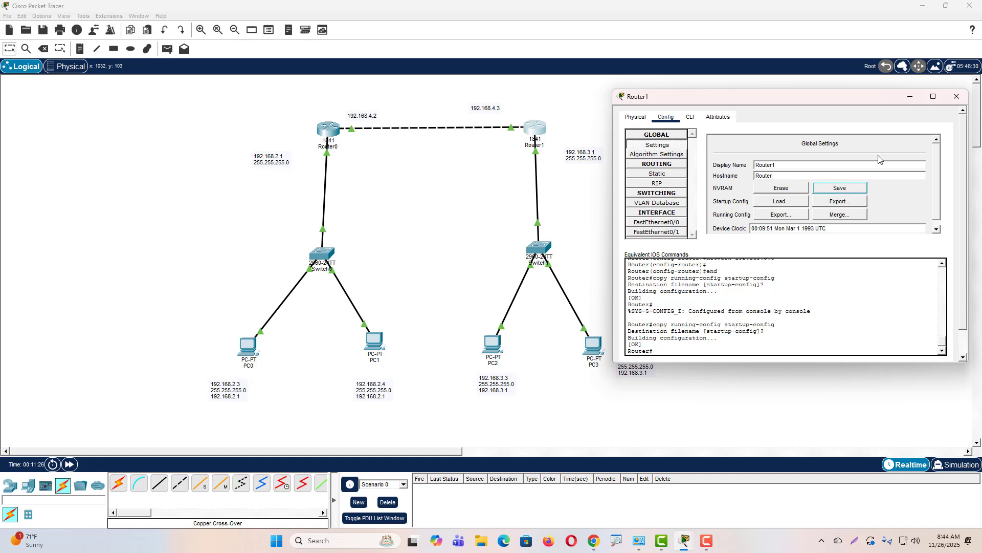
left_click(955, 101)
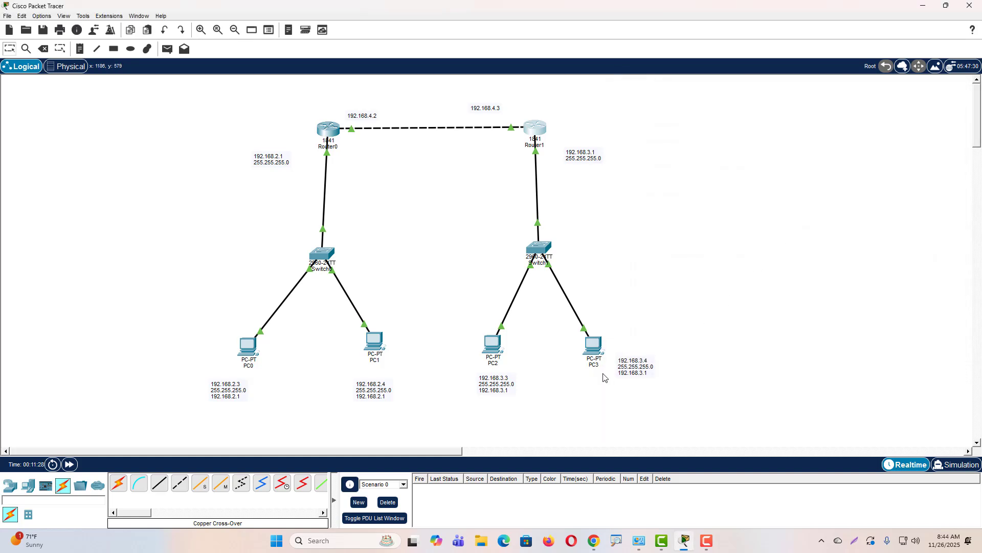
mouse_move(597, 360)
mouse_move(622, 330)
left_mouse_down()
mouse_move(581, 331)
mouse_move(607, 318)
left_mouse_up()
mouse_move(268, 313)
left_mouse_down()
mouse_move(240, 310)
mouse_move(264, 326)
left_mouse_up()
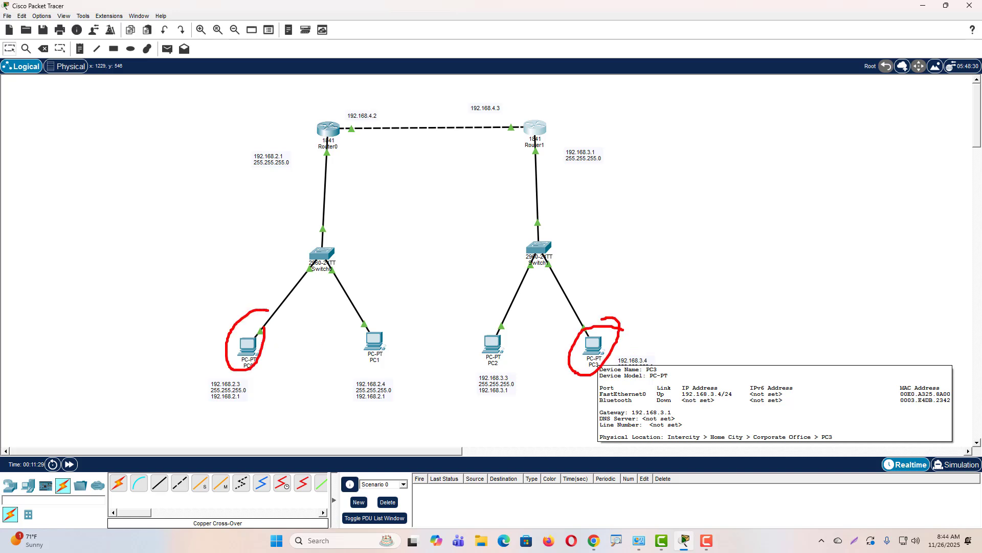
Step: Test connectivity between the LANs by pinging PC0 at 192.168.2.3 from PC3's command prompt, and close PC3's window
key("Escape")
left_click(595, 349)
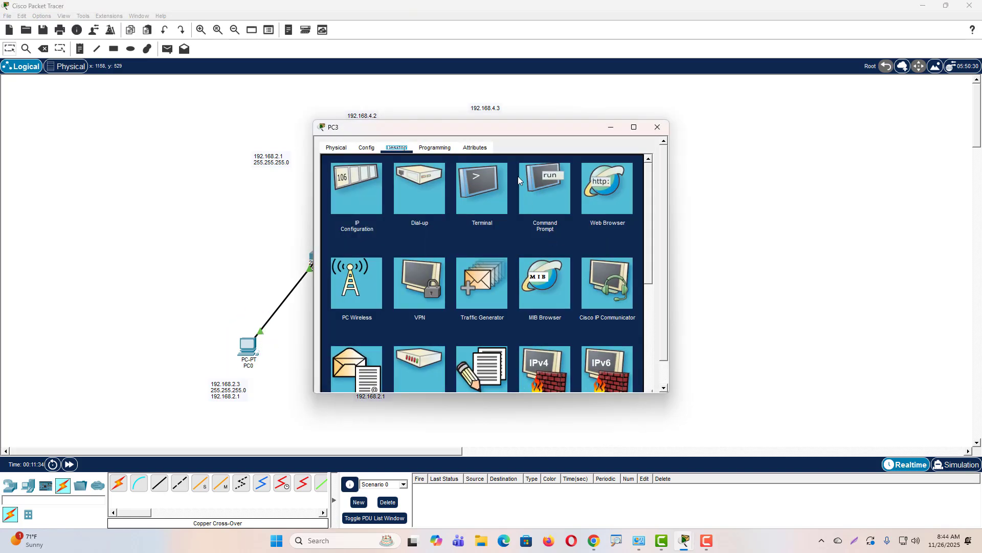
left_click_drag(487, 132, 775, 81)
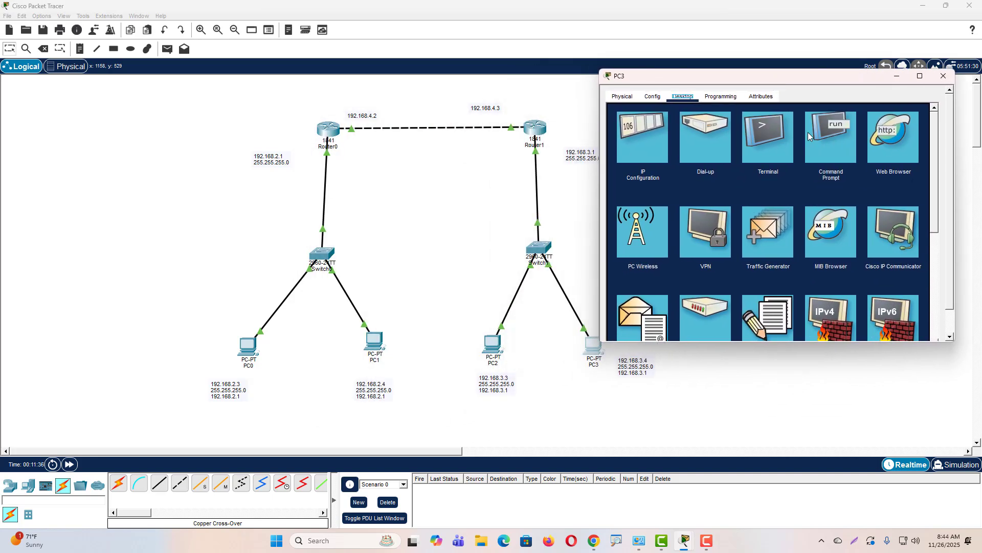
left_click(808, 132)
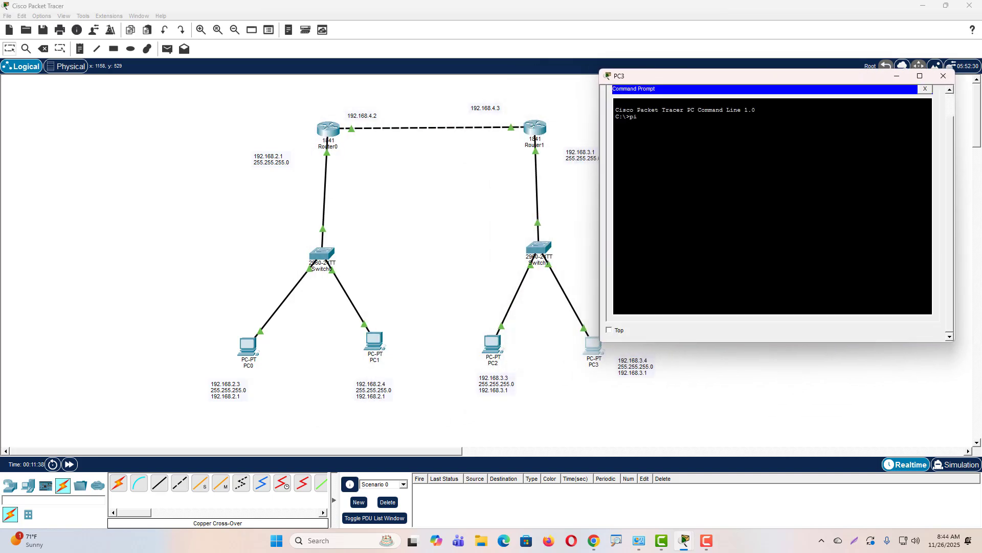
type("ping 192.168.2.3")
key("Return")
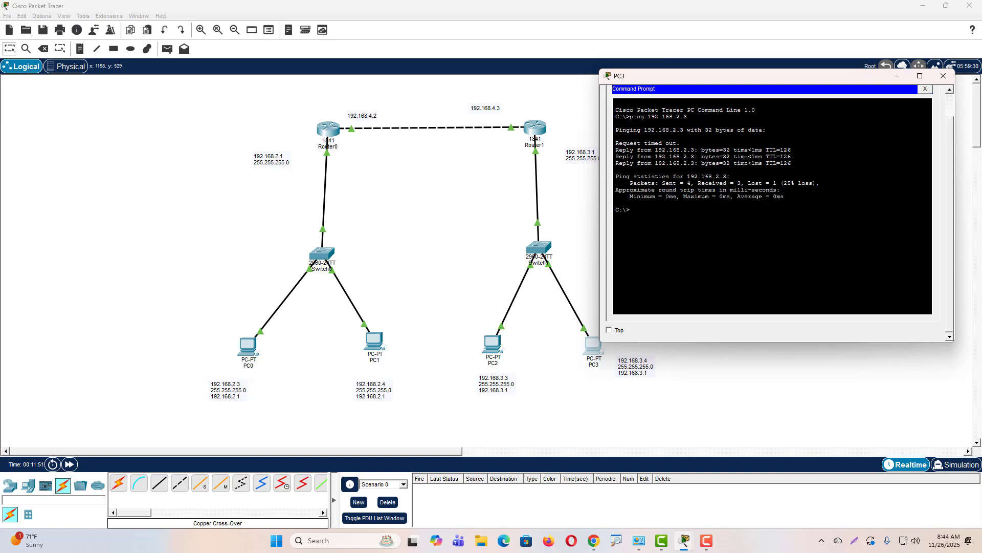
left_click_drag(733, 164, 874, 152)
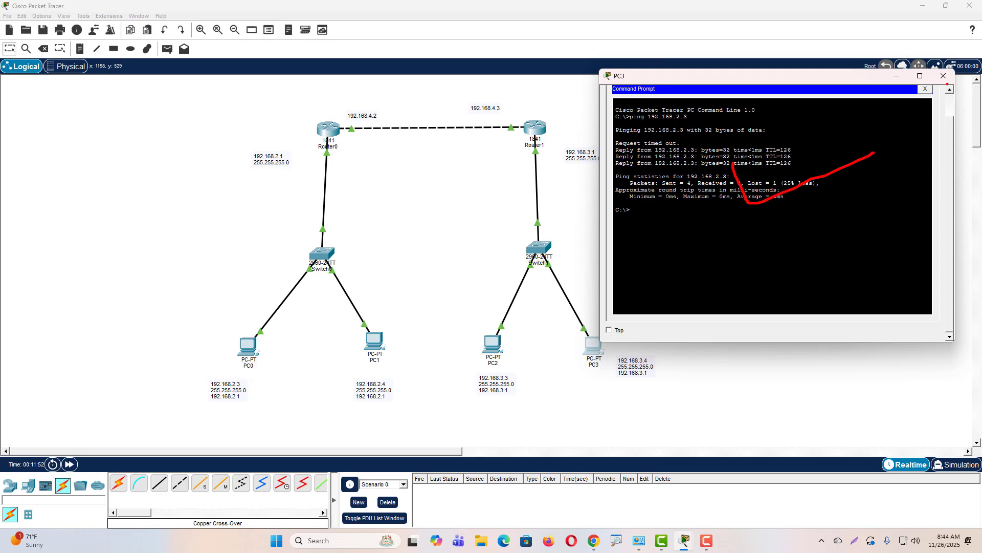
left_click(943, 76)
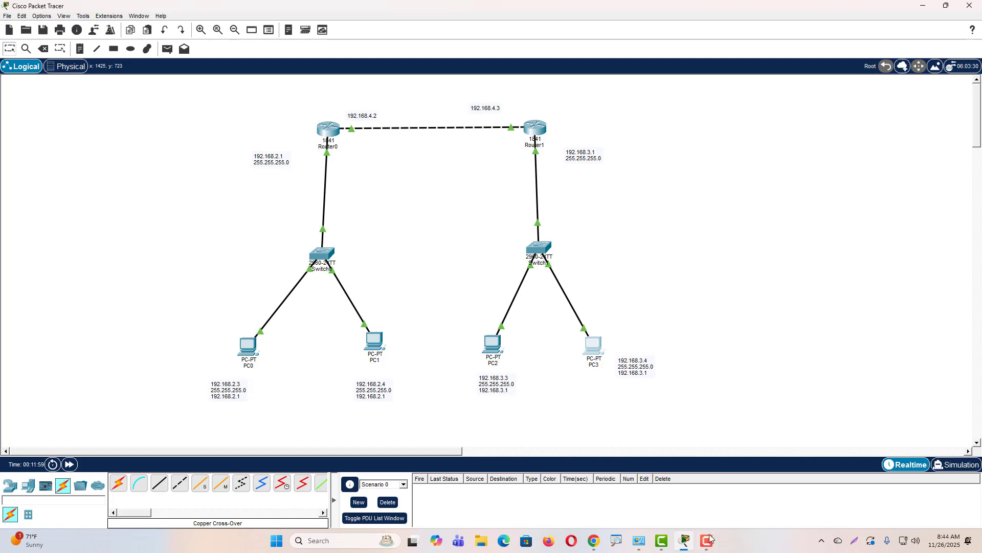